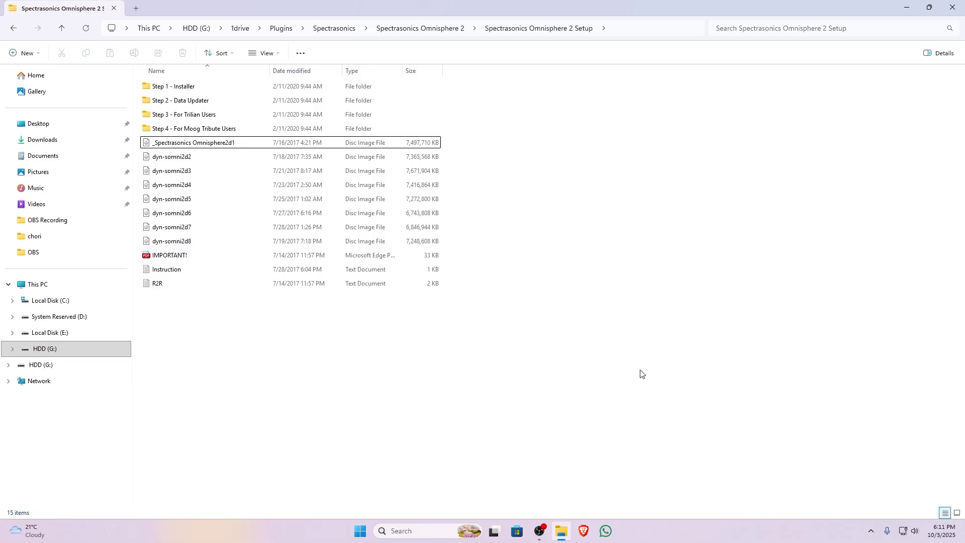
- Select the eight Omnisphere .iso files, from the first through dyn-somni2d8, and mount them
click(199, 144)
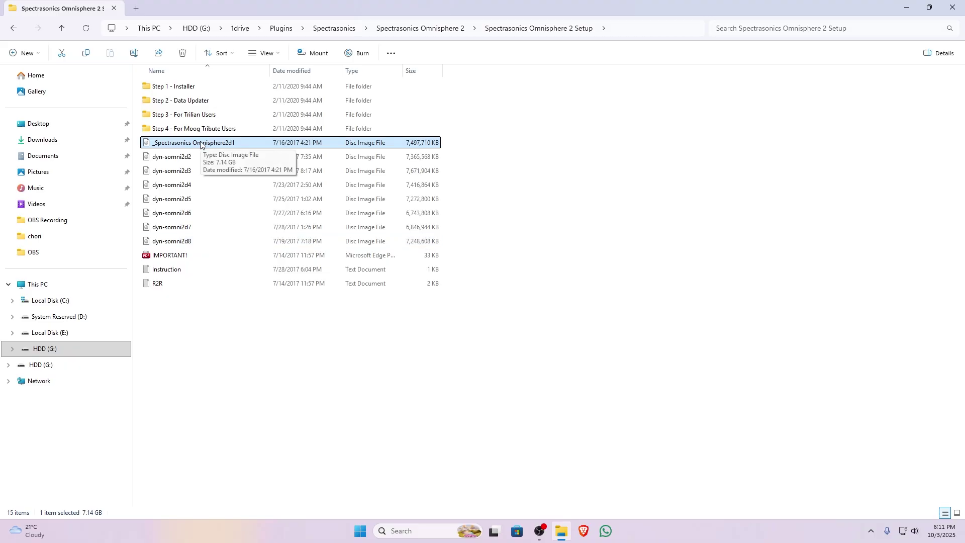
shift+click(198, 244)
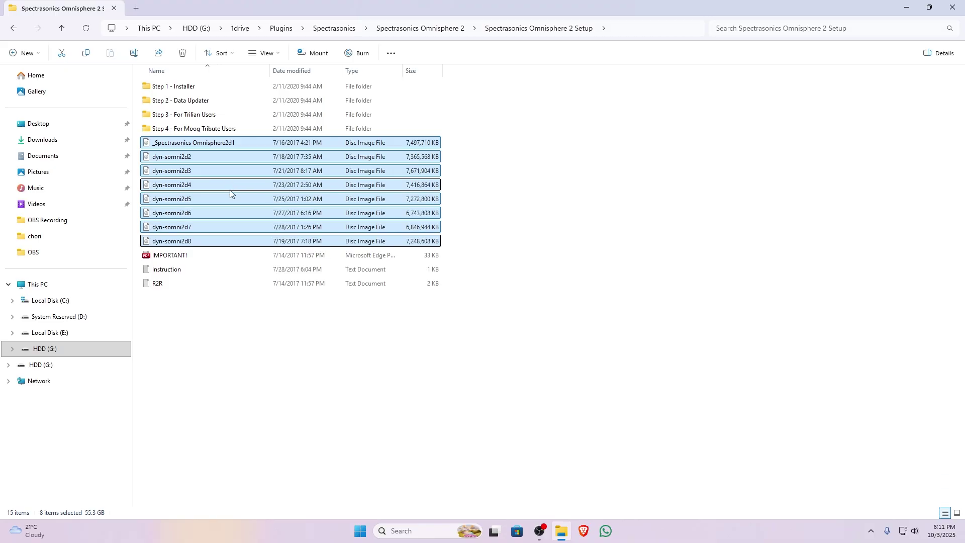
right_click(221, 144)
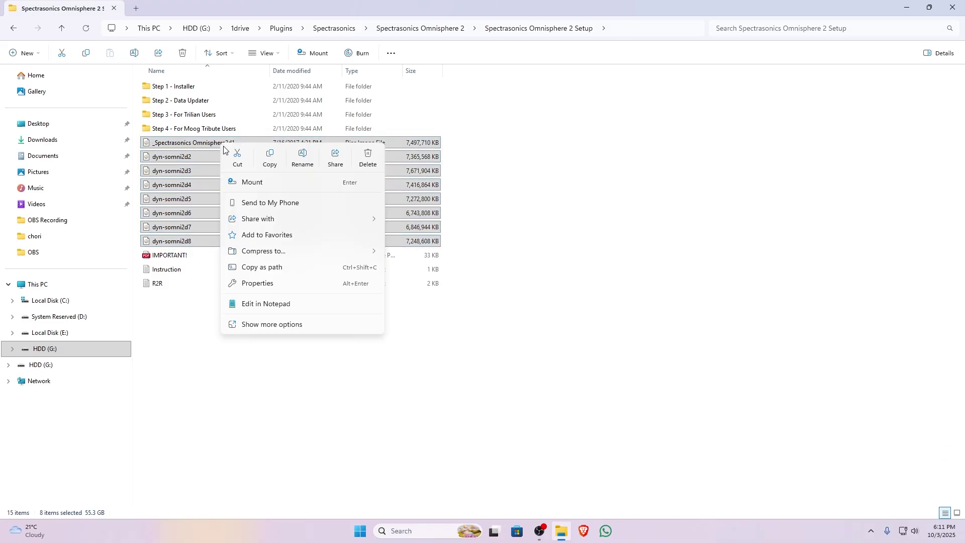
click(257, 184)
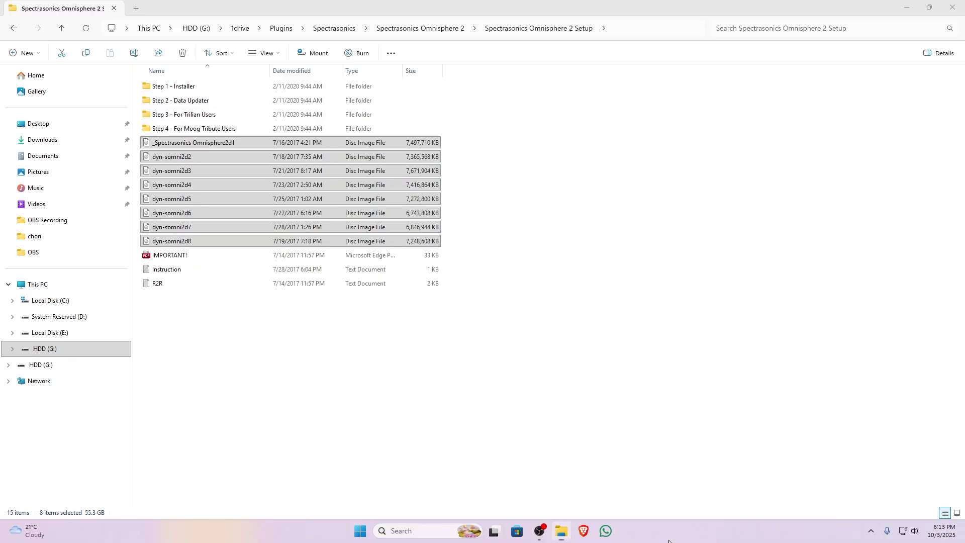
- Check CPU, Memory and Disk 2 (G:) performance in Task Manager, then return to Processes
right_click(673, 524)
click(698, 492)
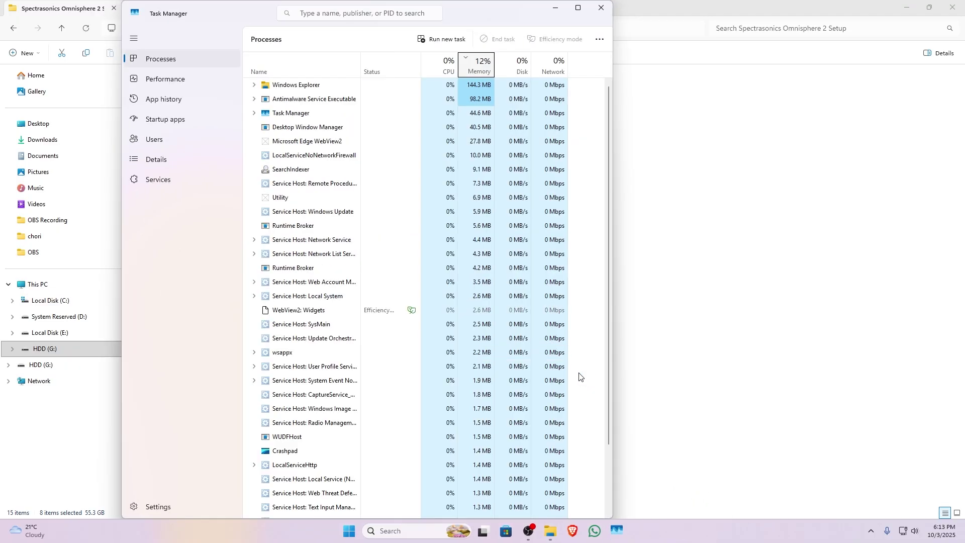
click(146, 84)
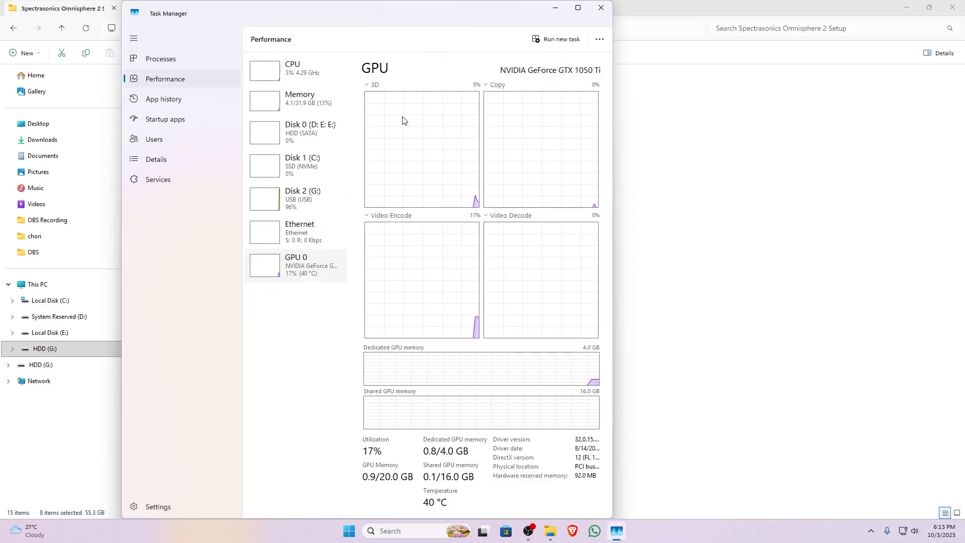
click(315, 83)
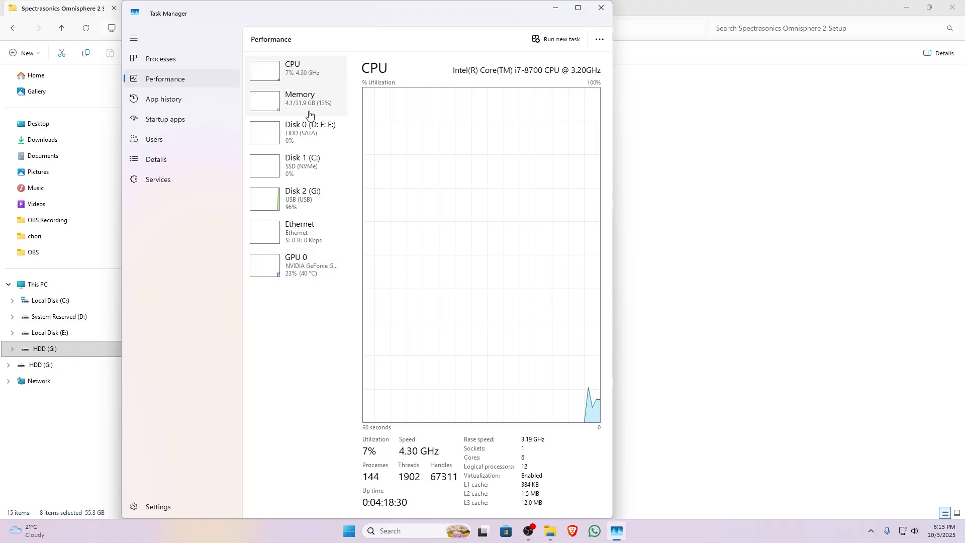
click(309, 112)
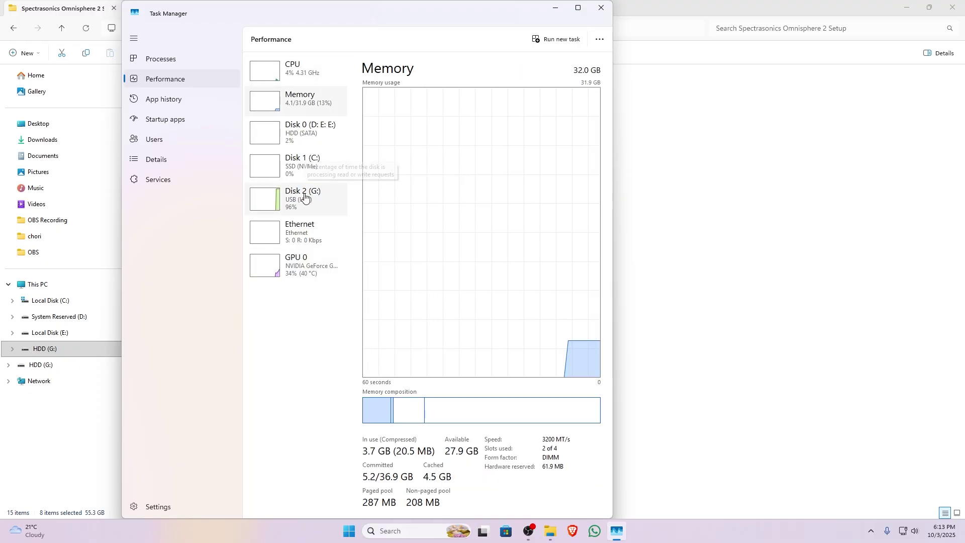
click(304, 213)
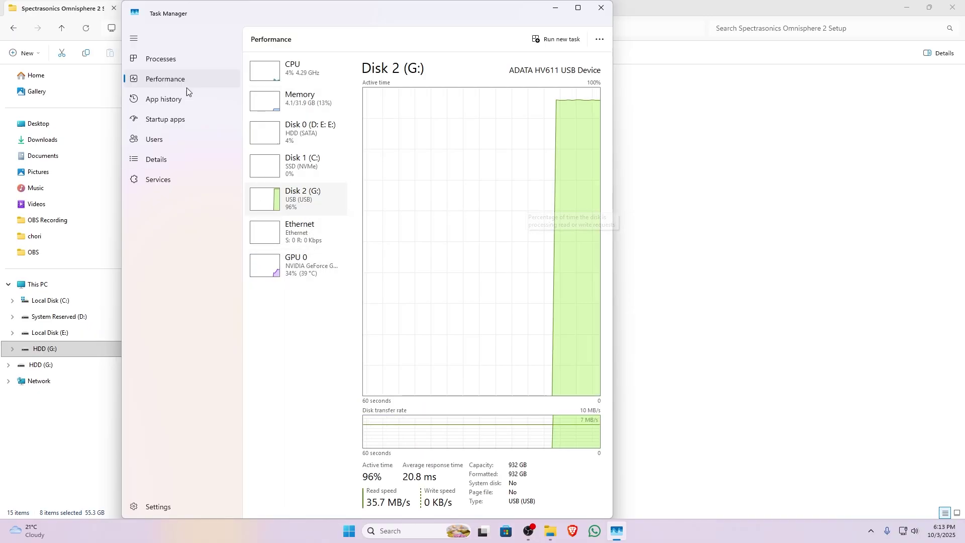
click(172, 62)
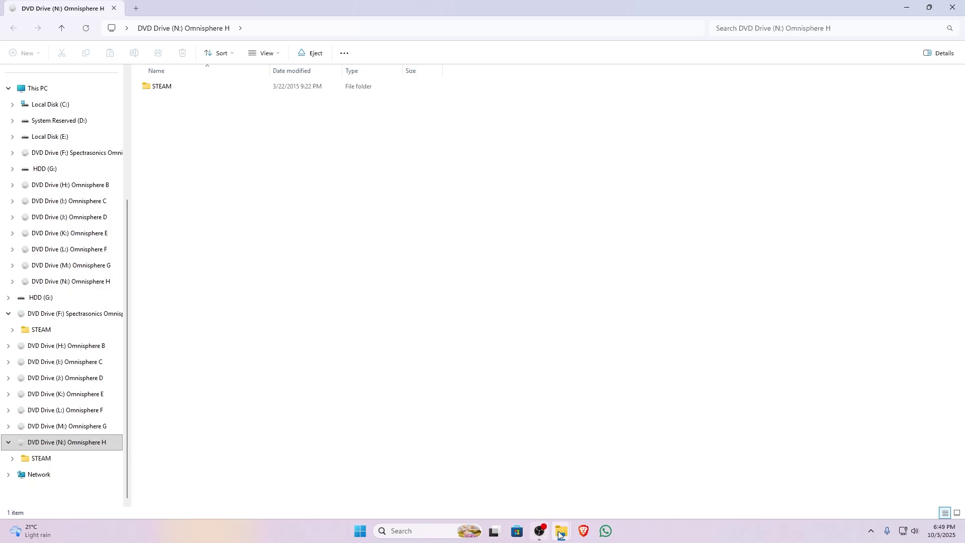
- Close all the mounted DVD drive windows, including drives J:, I: and F:
mouse_move(561, 533)
click(954, 6)
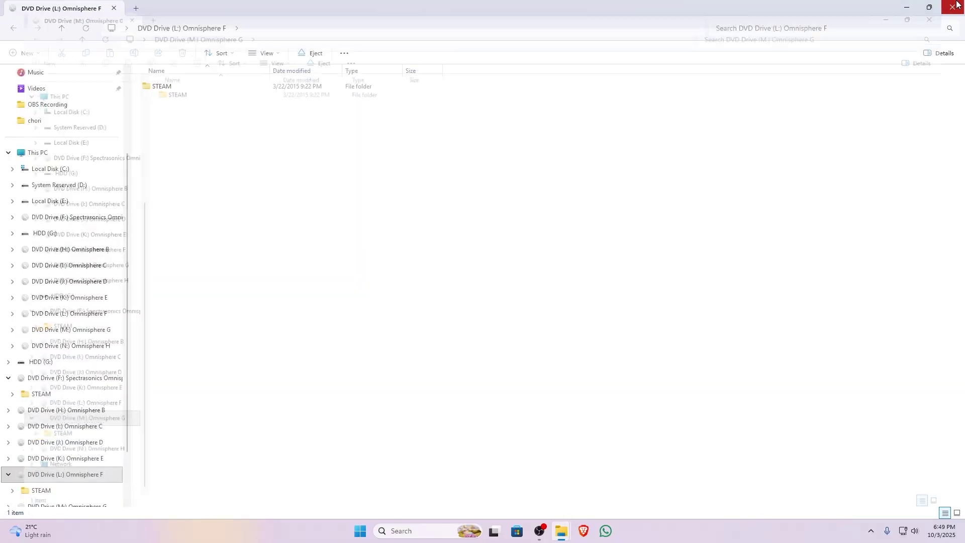
click(954, 6)
click(956, 5)
click(956, 5)
click(956, 5)
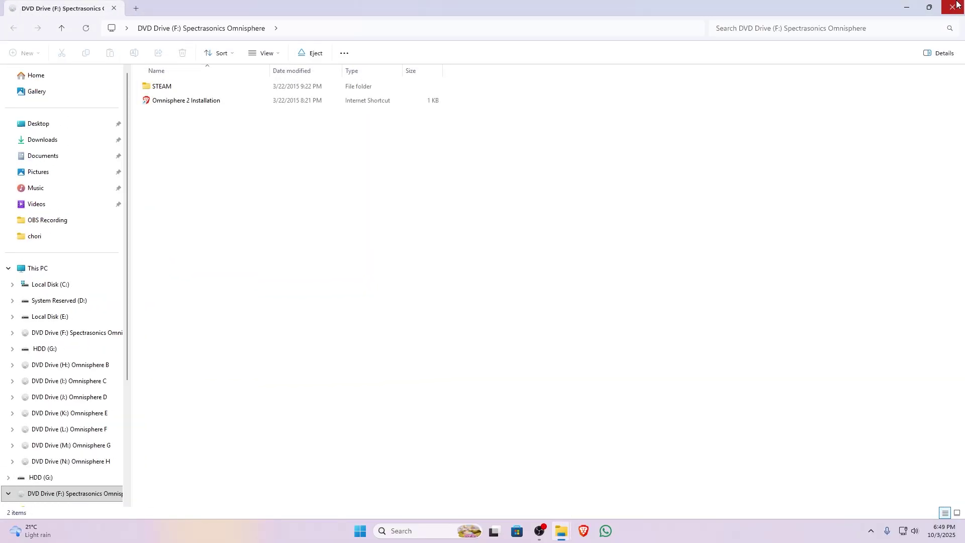
click(957, 5)
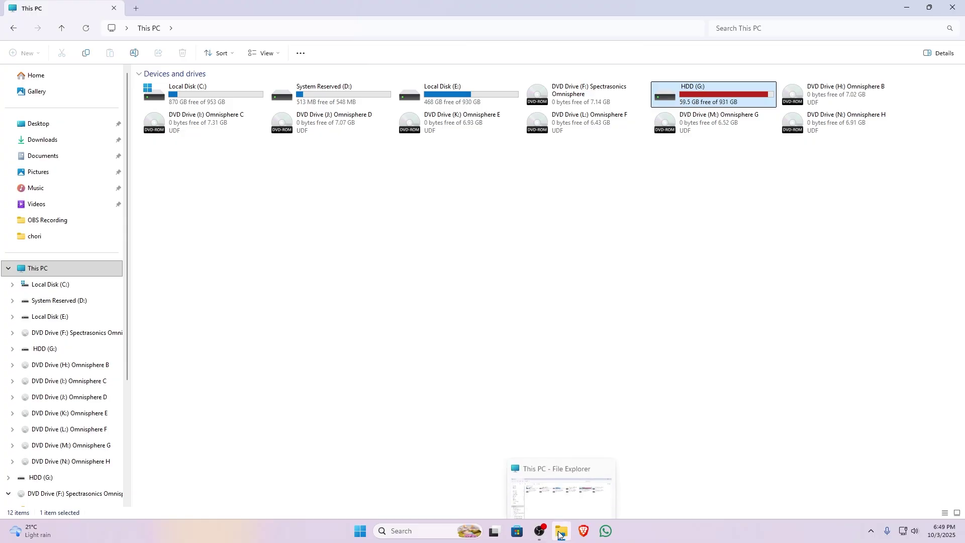
- Navigate HDD (G:) > 1drive > Plugins > Spectrasonics into the Omnisphere 2 Setup folder
click(821, 289)
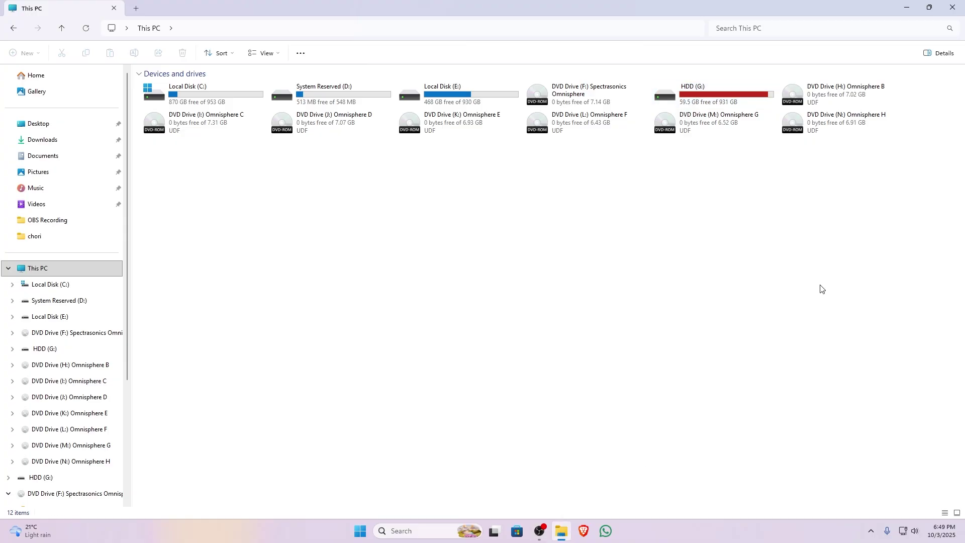
double_click(729, 97)
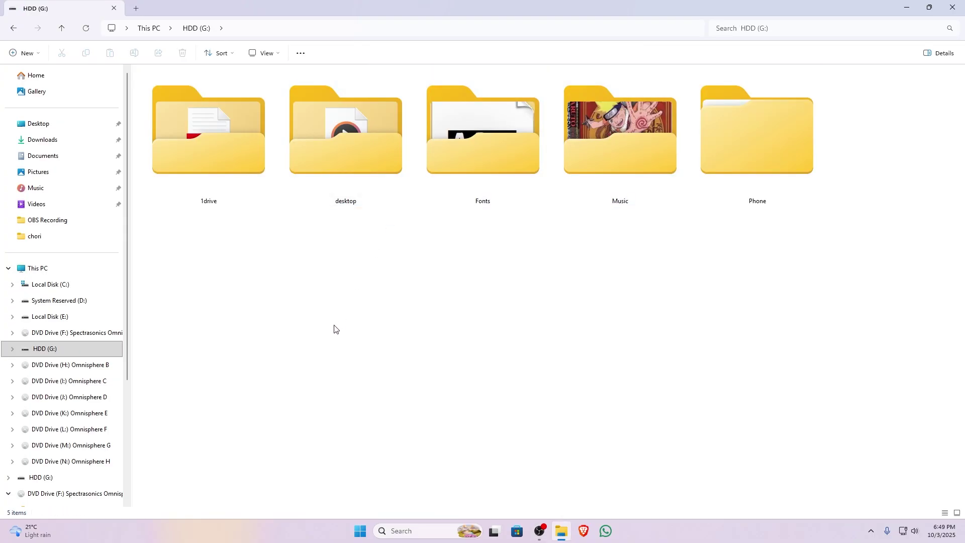
double_click(209, 136)
double_click(177, 131)
double_click(179, 134)
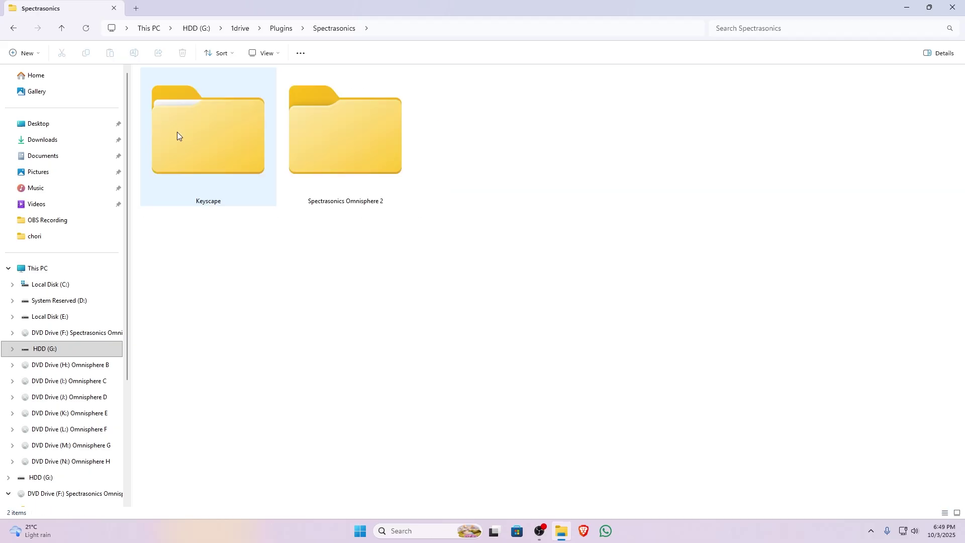
double_click(365, 154)
double_click(185, 147)
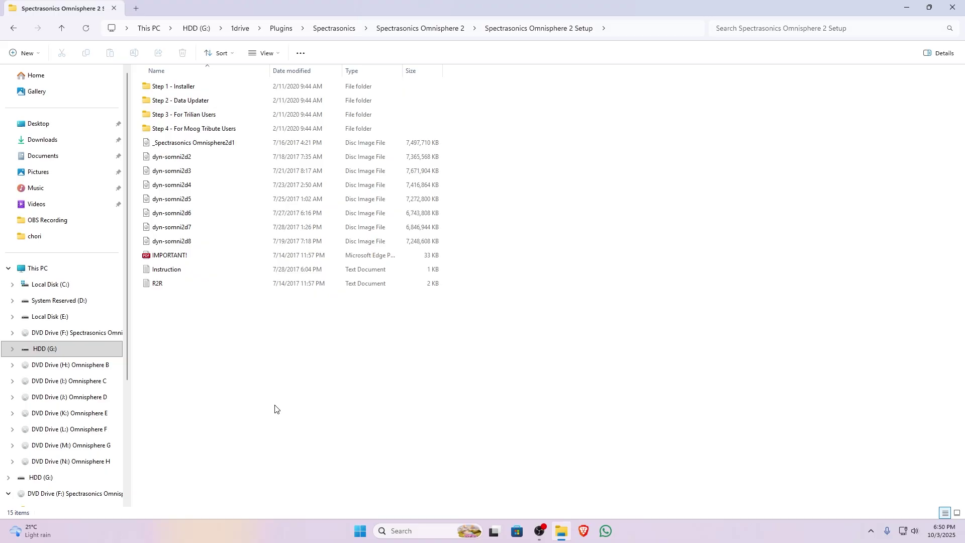
- Open Step 1 - Installer > Windows and select the Omnisphere 2 Installer
click(193, 90)
double_click(193, 90)
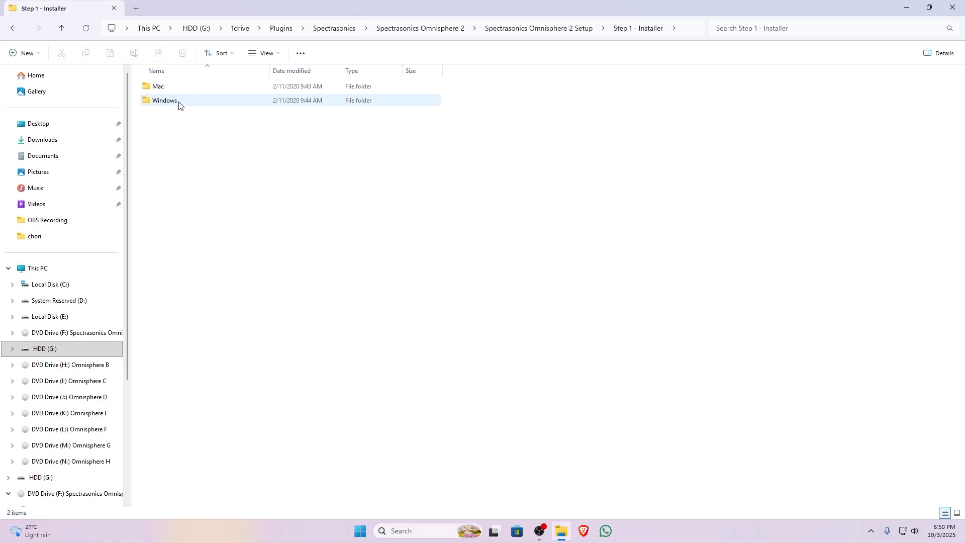
double_click(165, 87)
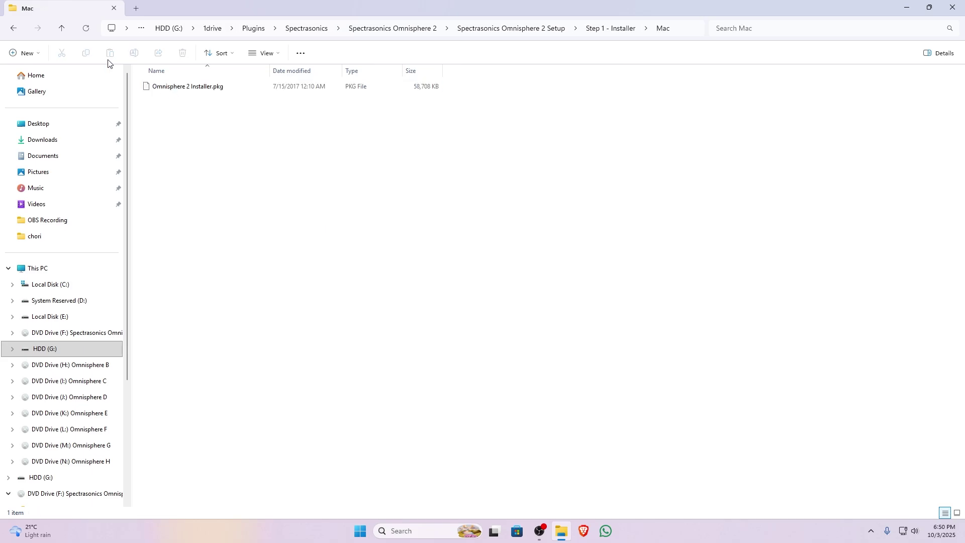
click(58, 30)
double_click(168, 100)
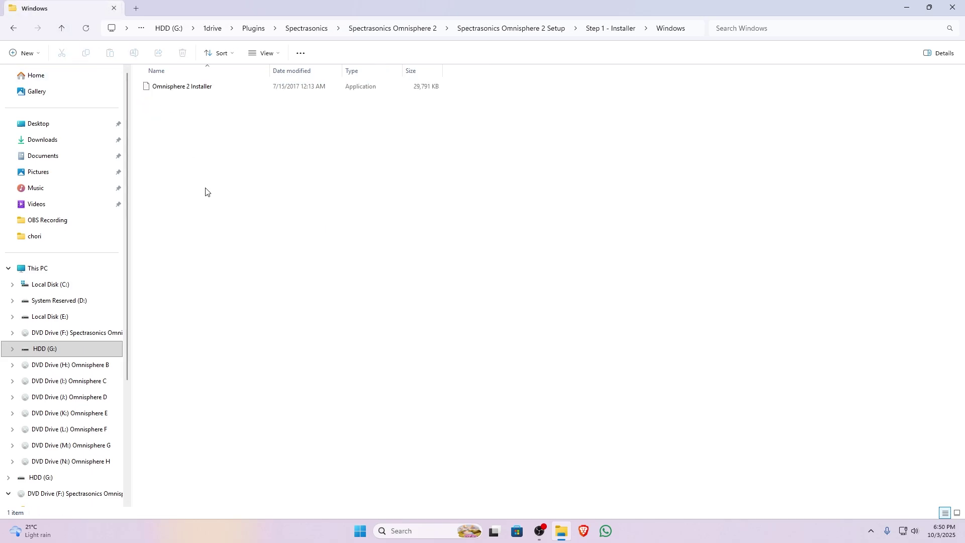
click(192, 90)
- Run the Omnisphere 2 Installer as administrator and accept the license agreement
right_click(193, 90)
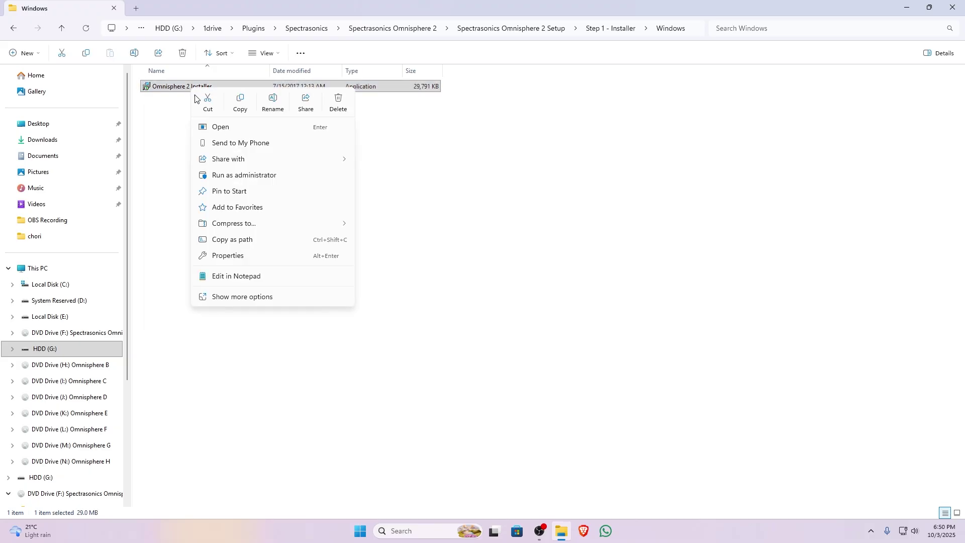
click(229, 176)
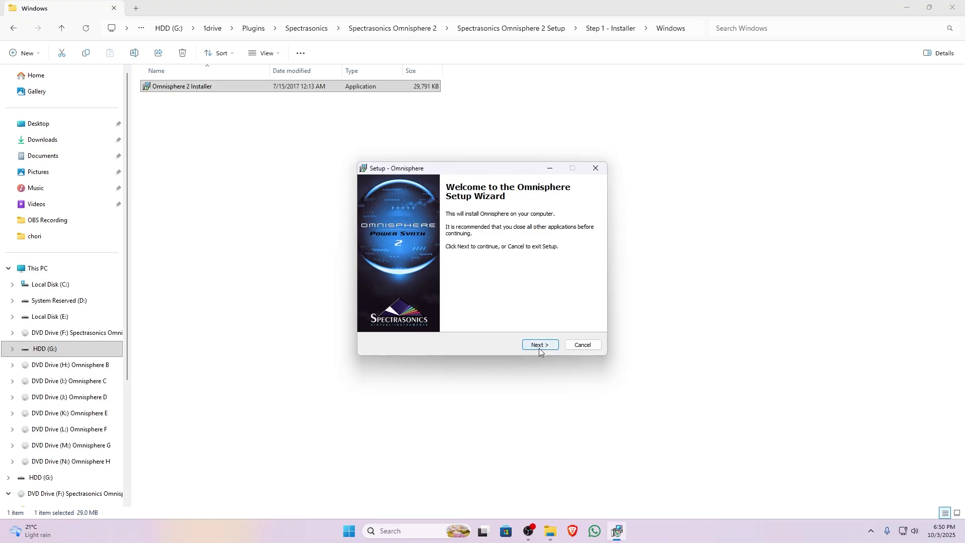
click(539, 346)
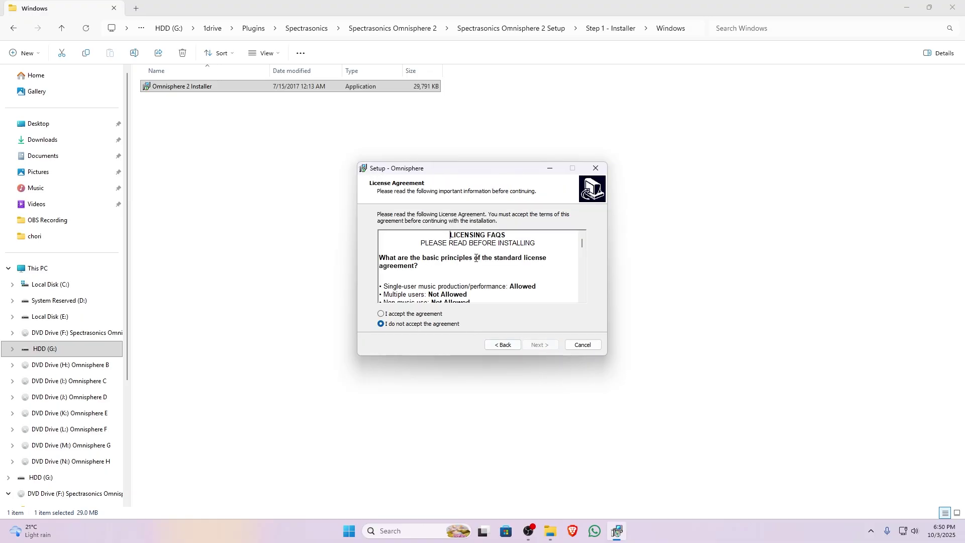
click(393, 314)
click(542, 347)
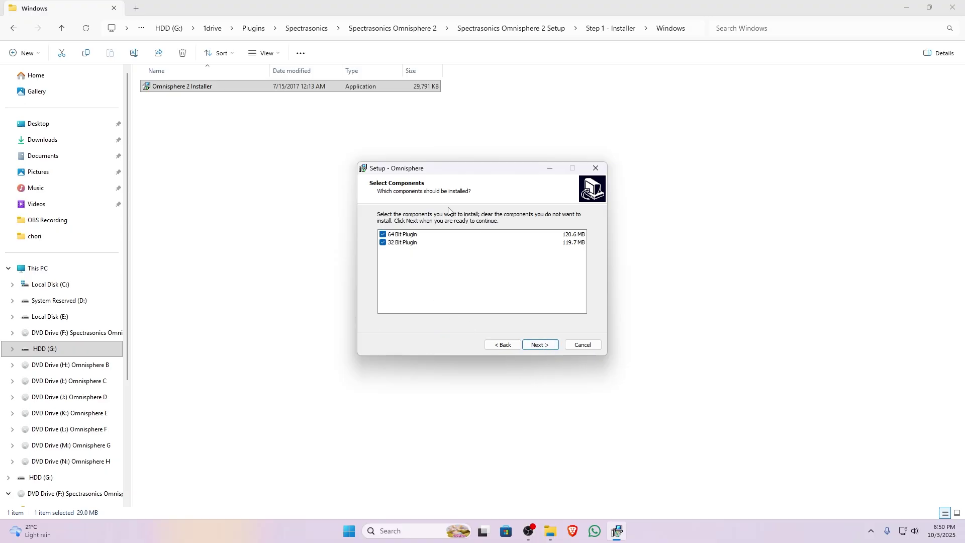
- Install only the 64 Bit Plugin into the default VST and data folders, then finish
click(383, 243)
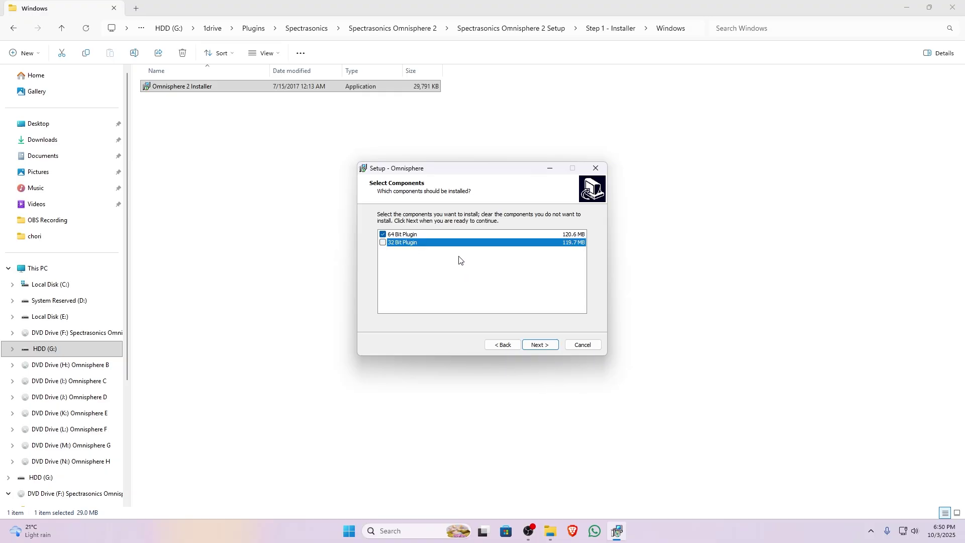
click(444, 234)
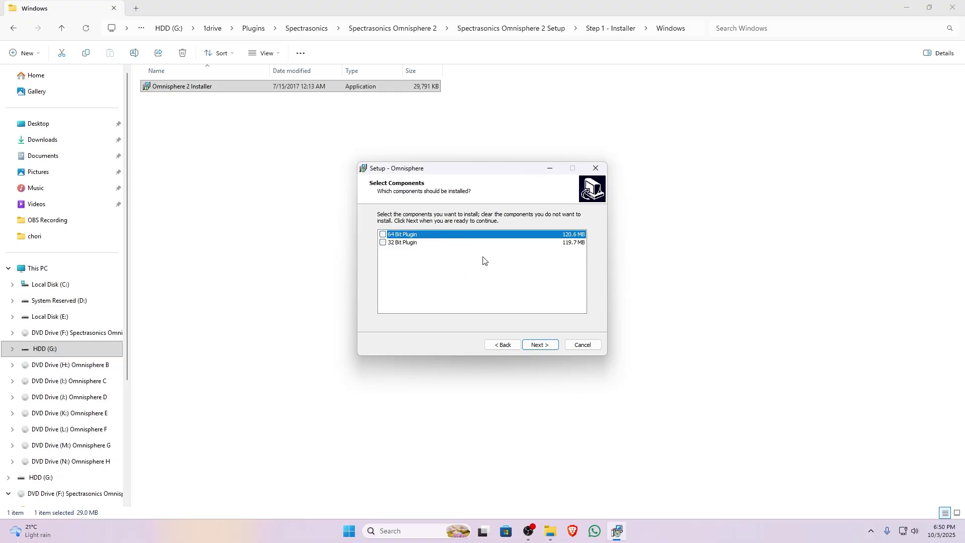
click(383, 235)
click(538, 345)
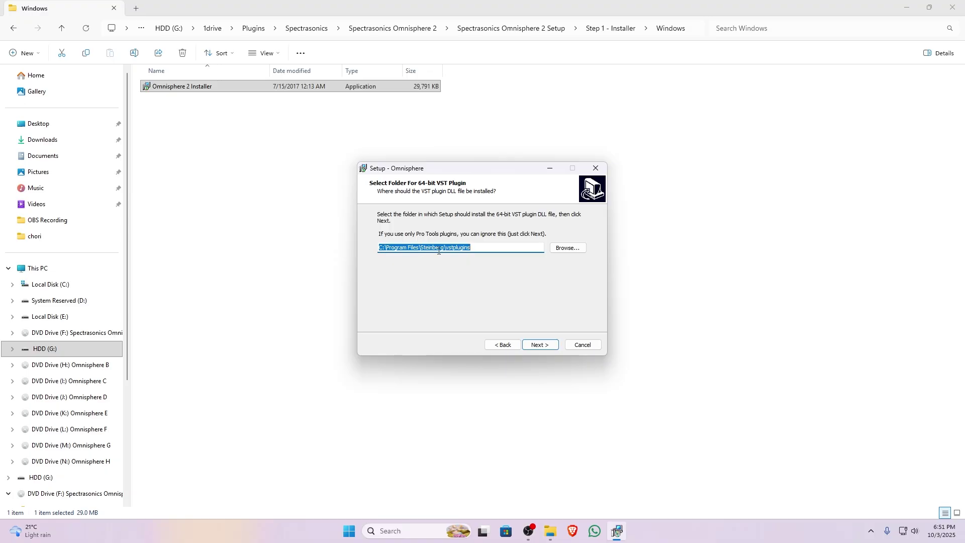
click(545, 345)
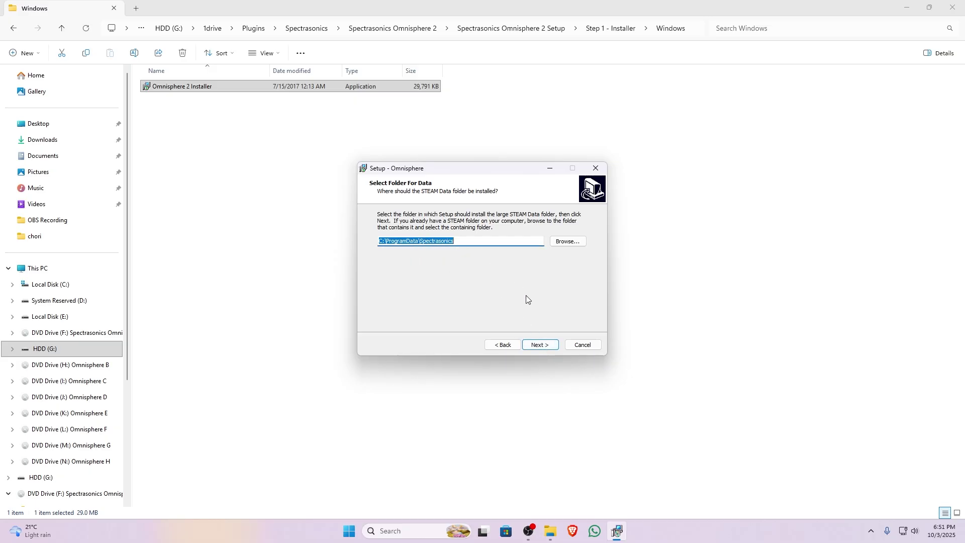
click(539, 346)
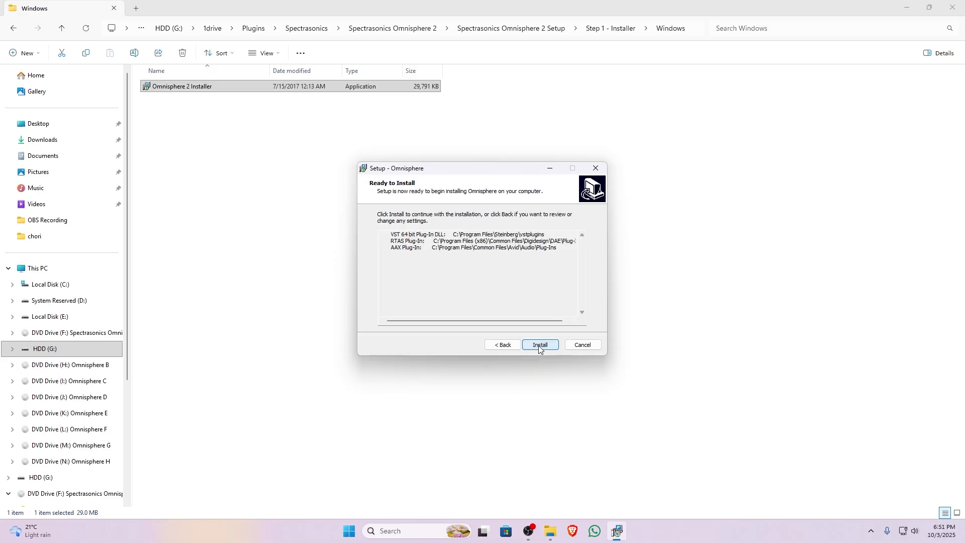
click(539, 346)
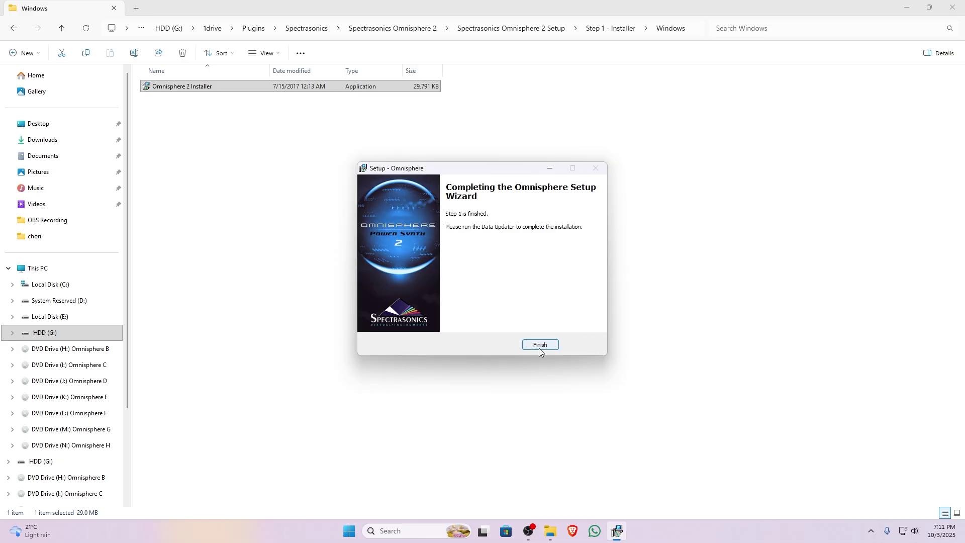
click(539, 347)
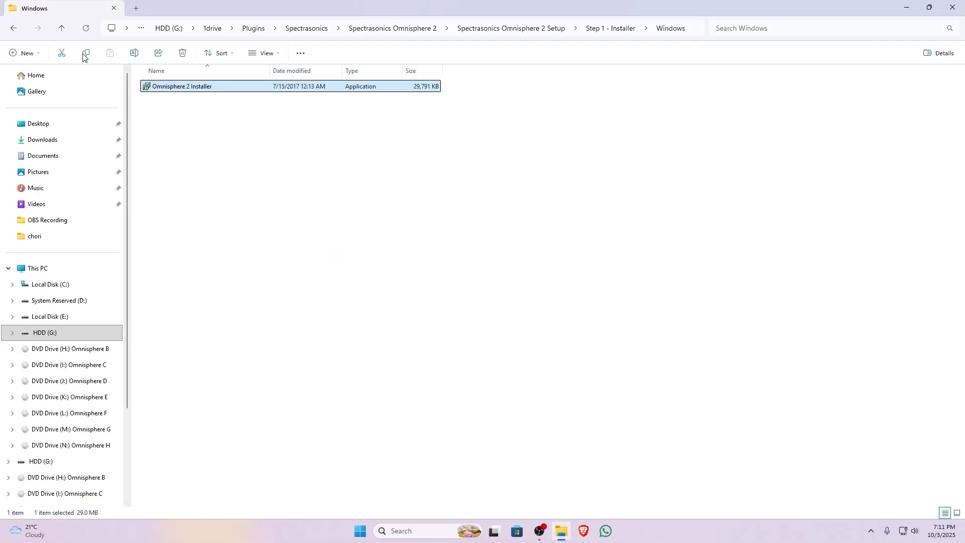
- Go through Step 2 - Data Updater > Windows > 2.3.2h update Only into the Spectrasonics - Omnisphere 2.3.2h Update folder
click(63, 27)
click(62, 28)
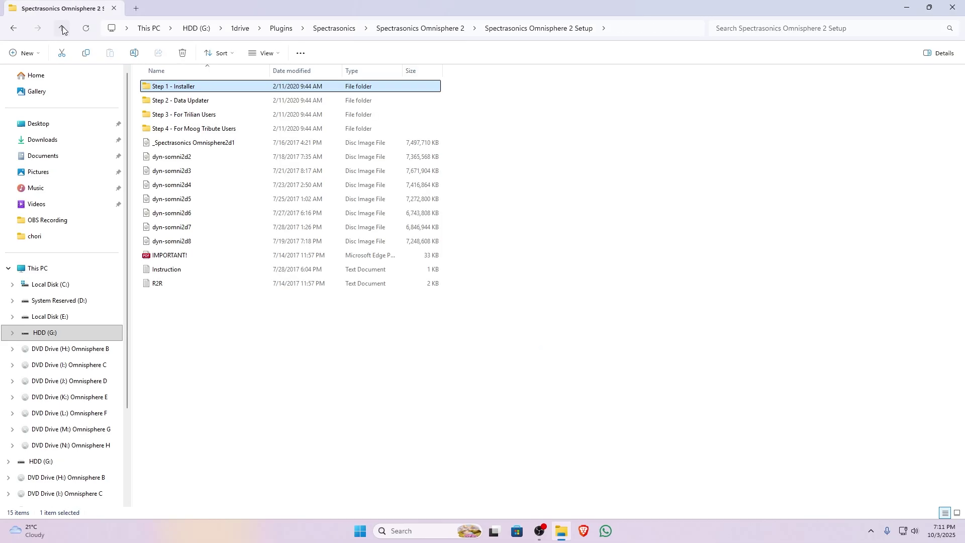
double_click(229, 103)
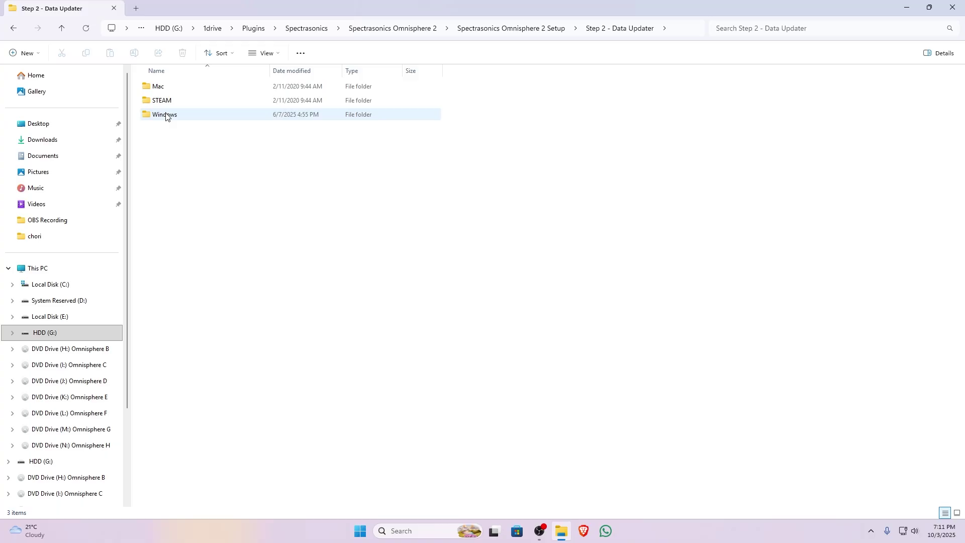
double_click(181, 118)
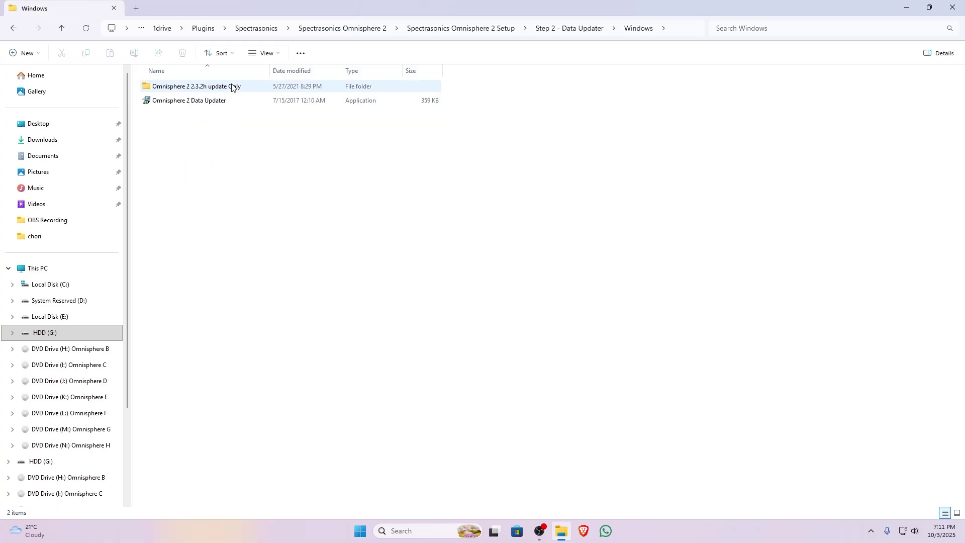
double_click(259, 91)
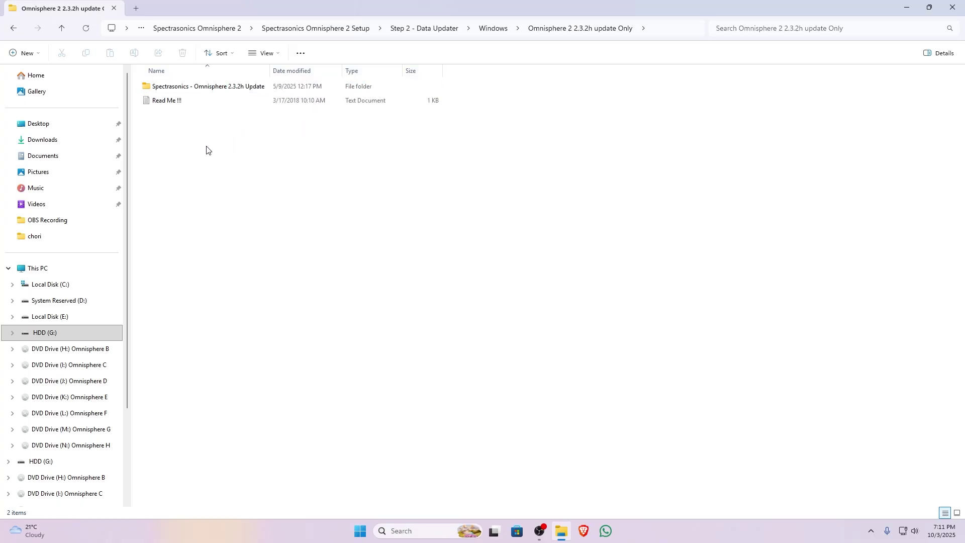
double_click(223, 88)
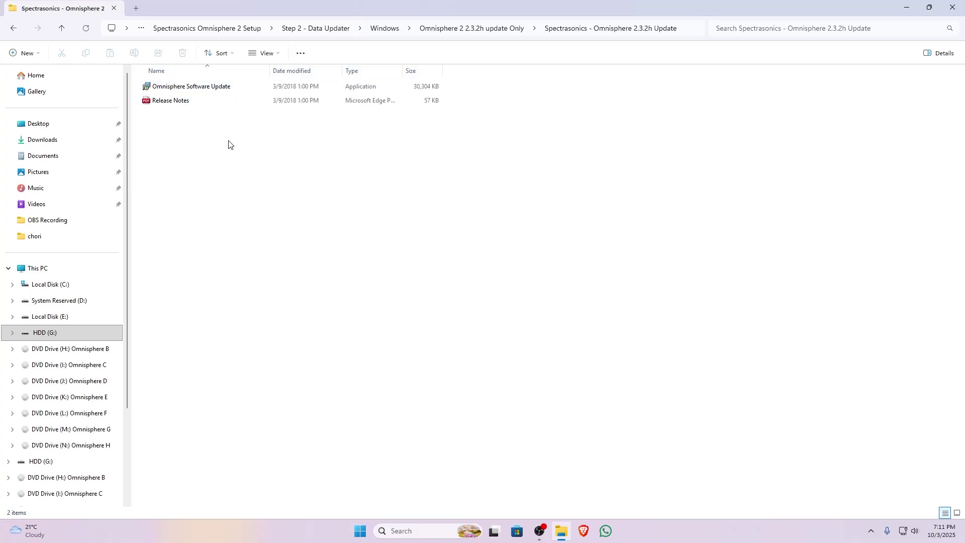
click(61, 30)
click(61, 31)
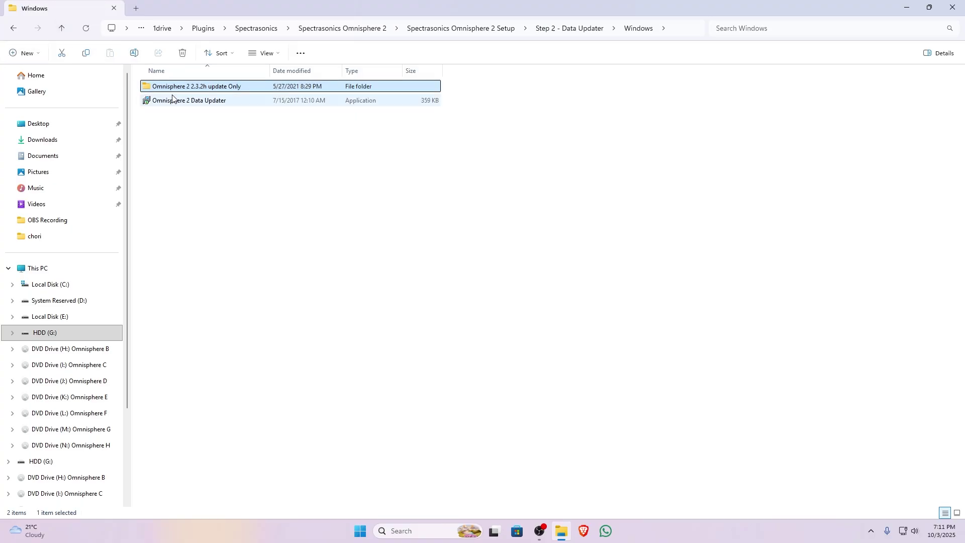
double_click(210, 86)
double_click(210, 87)
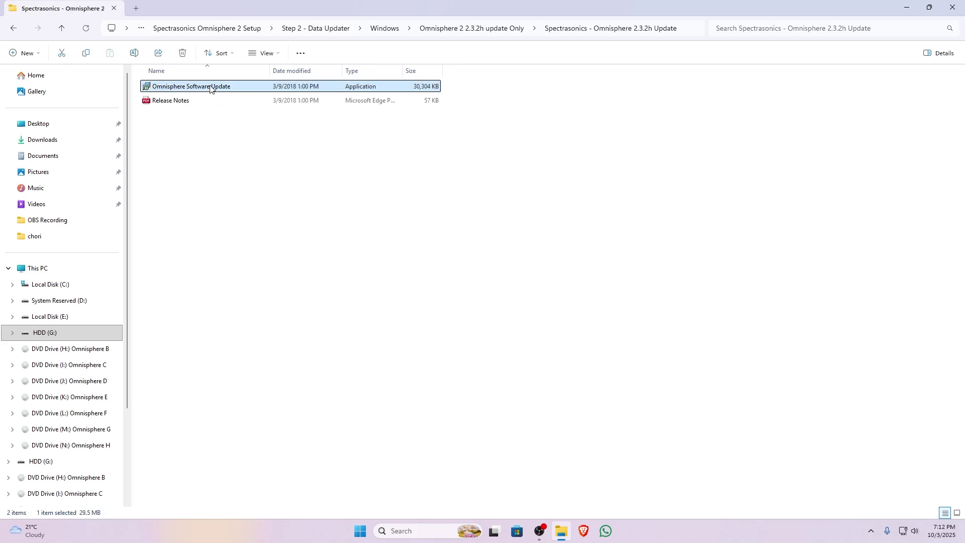
- Run Omnisphere Software Update as administrator, accept the licence, keep both plugins and default folder, and install
right_click(210, 88)
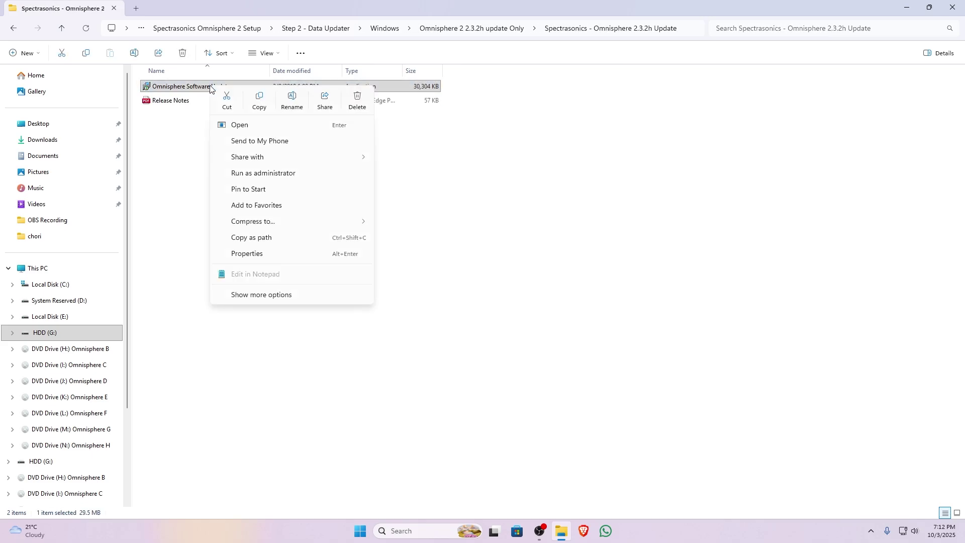
click(246, 176)
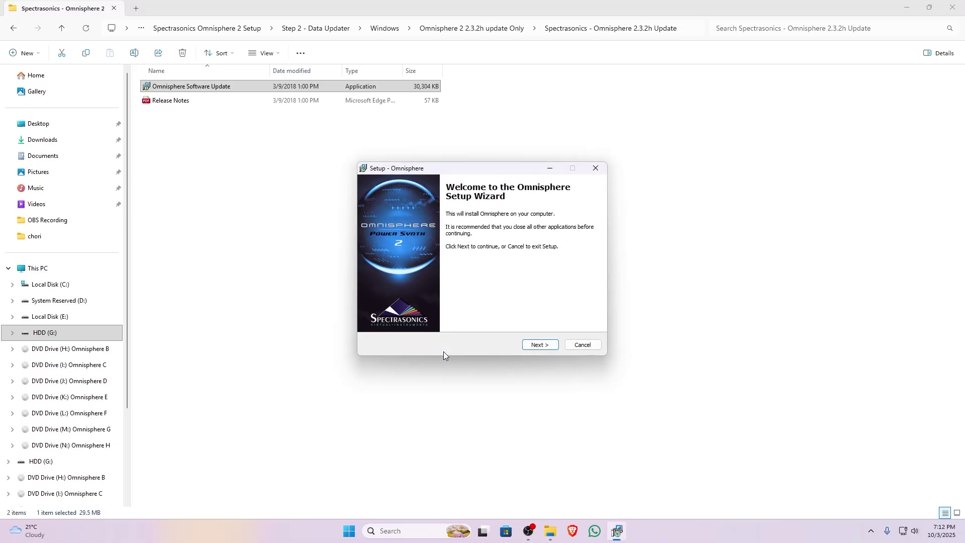
click(540, 345)
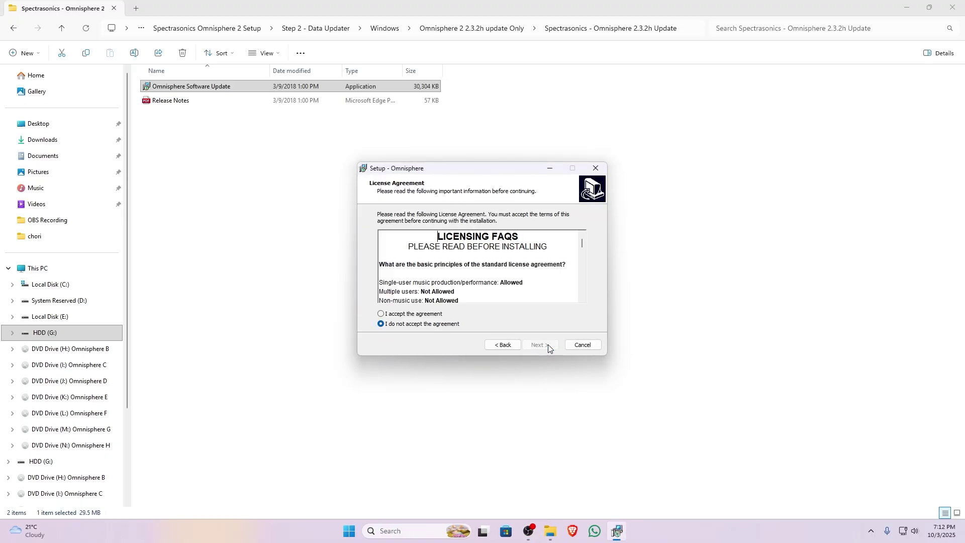
click(400, 314)
click(541, 346)
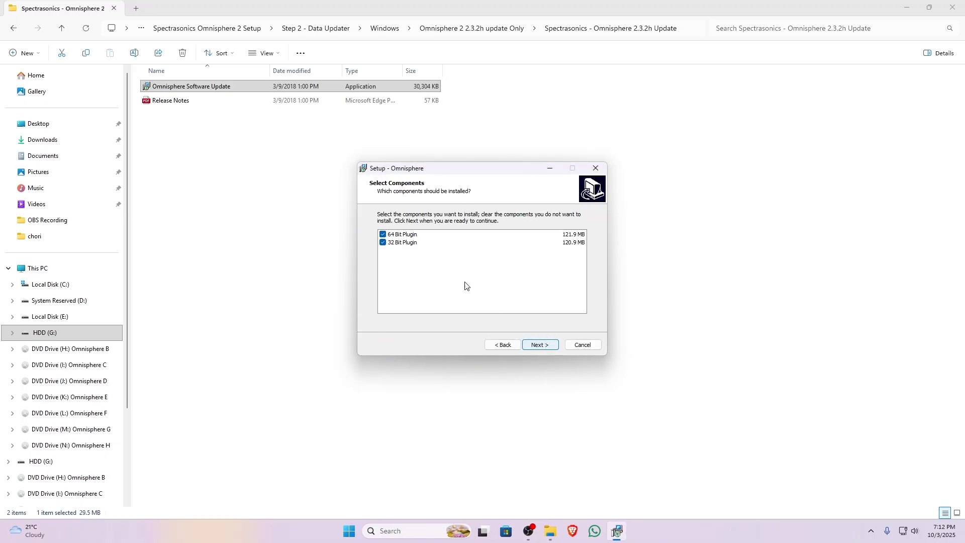
click(401, 245)
click(540, 346)
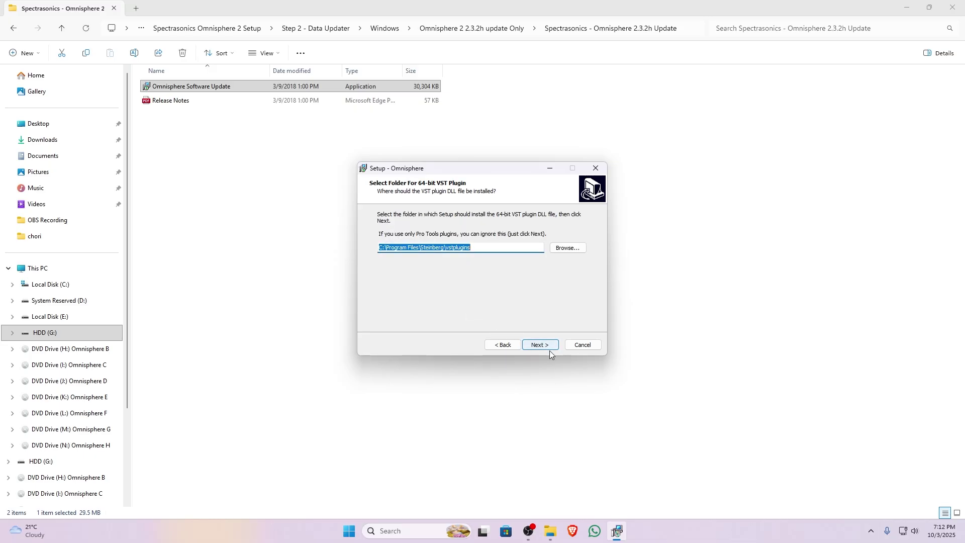
click(537, 346)
click(538, 346)
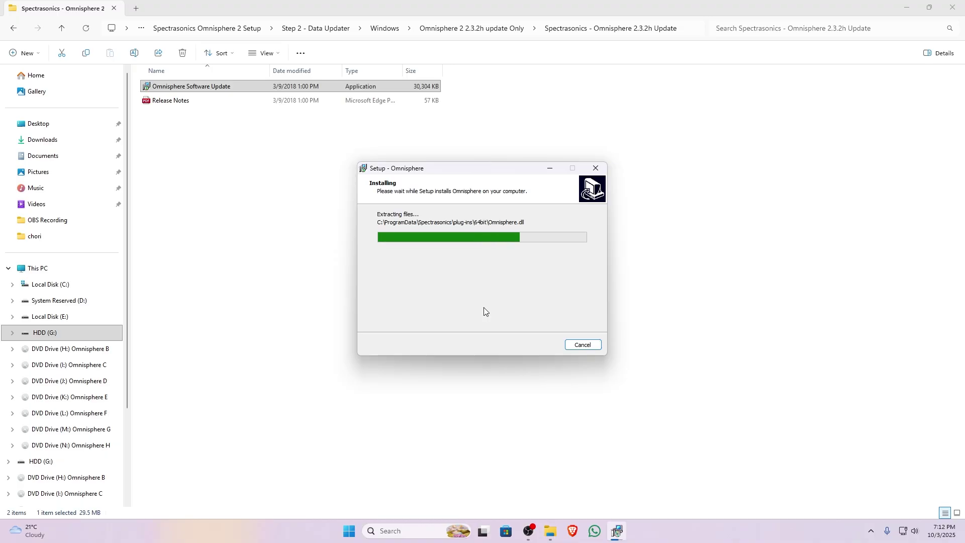
- Close the finished update wizard and go up to the Spectrasonics Omnisphere 2 Setup folder
click(541, 344)
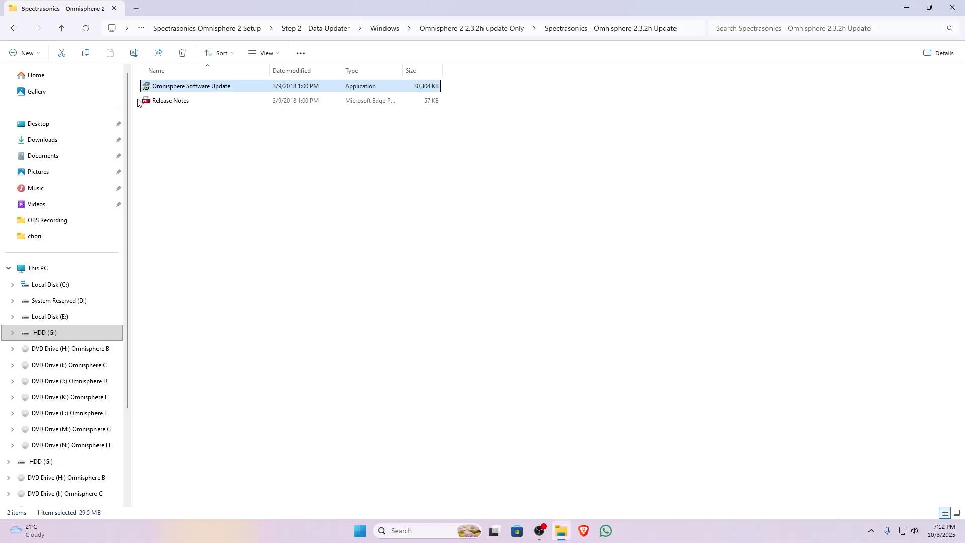
click(63, 29)
click(64, 27)
click(64, 26)
click(64, 26)
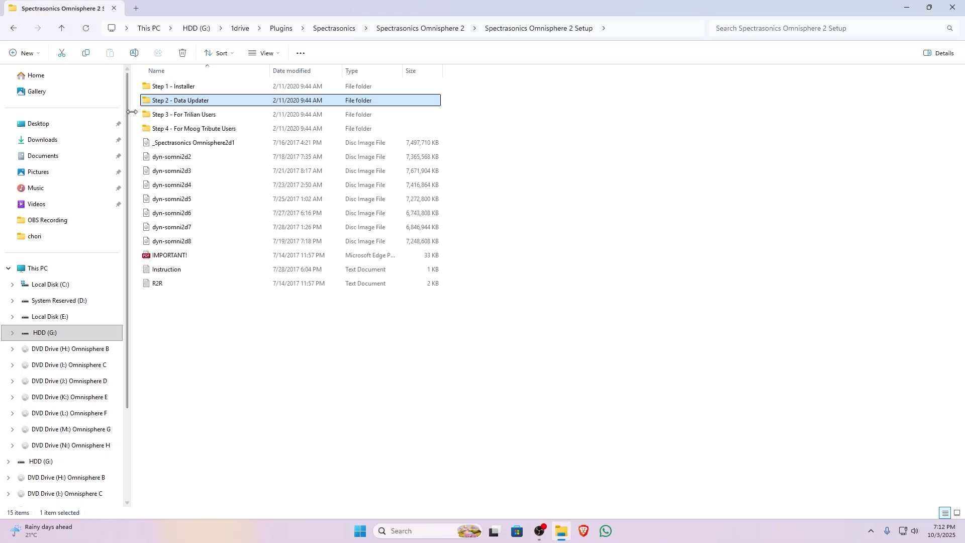
- Check the Step 3 and Step 4 folders, then open Crack and its subfolder
click(216, 117)
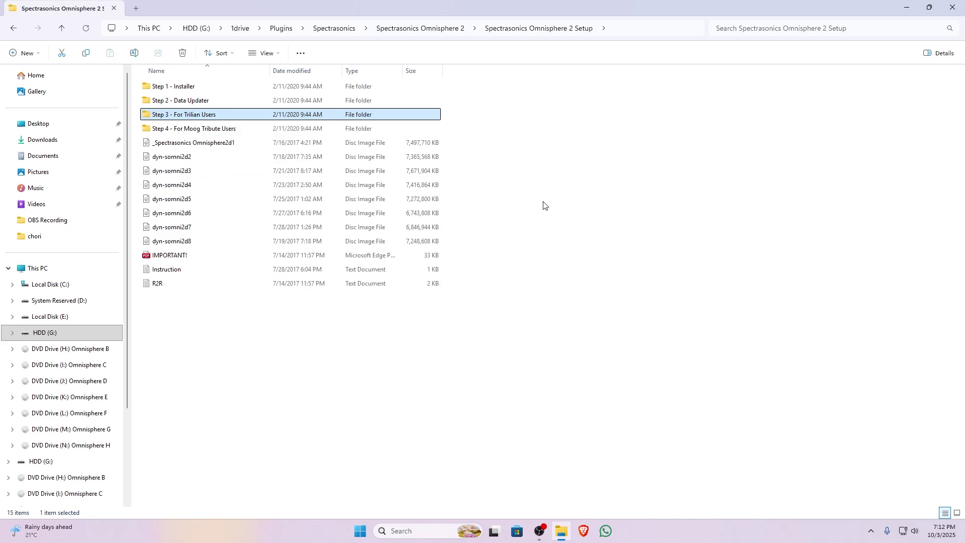
click(229, 131)
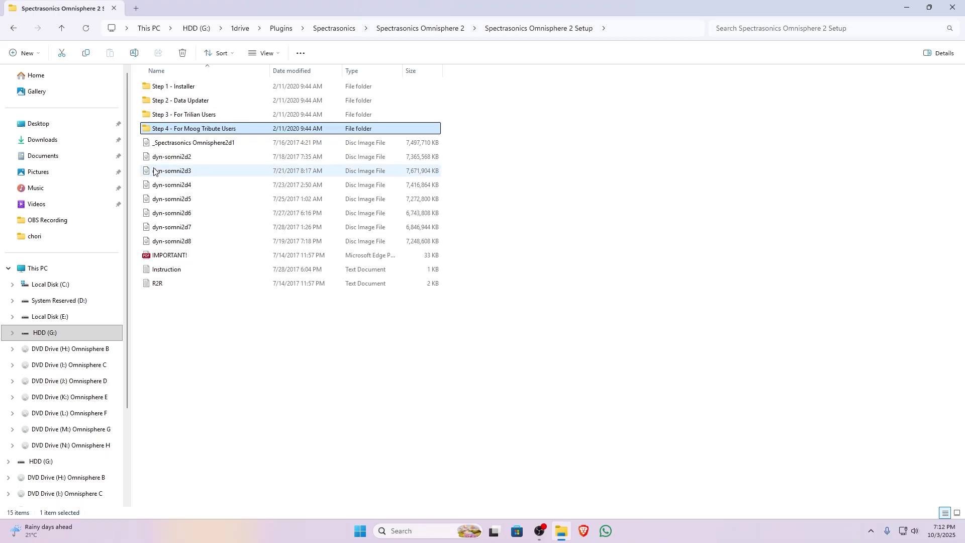
click(62, 32)
double_click(169, 87)
double_click(224, 88)
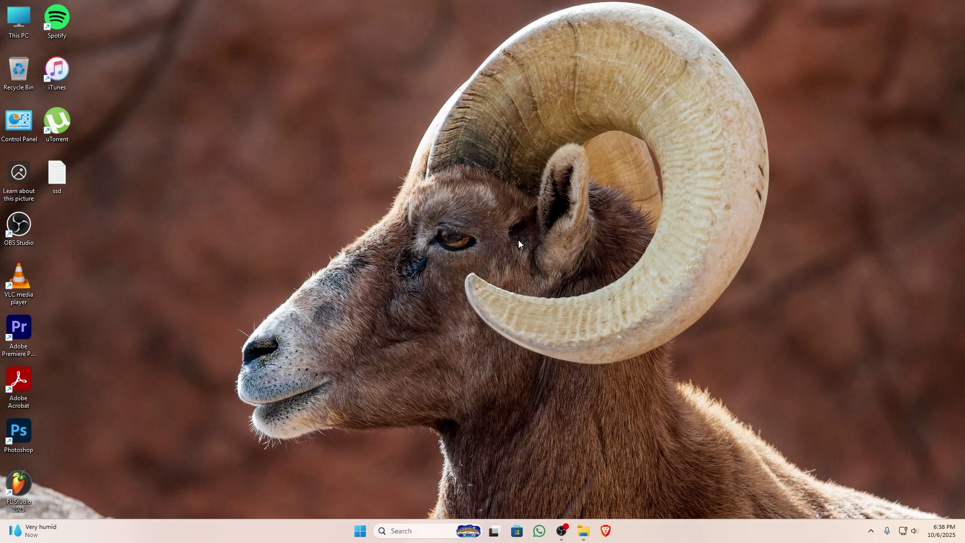
- Turn off Real-time protection in Windows Security's Virus & threat protection settings
right_click(517, 225)
click(547, 265)
click(873, 530)
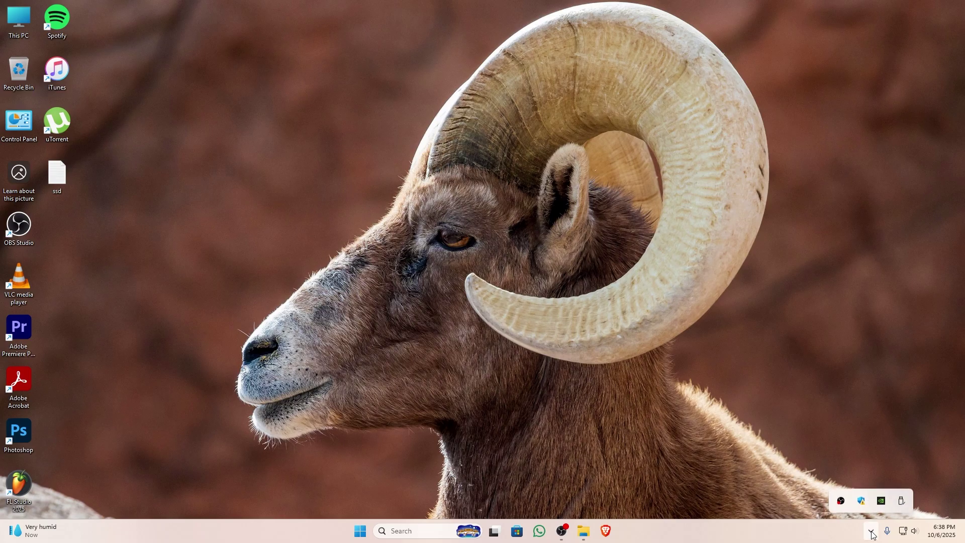
click(861, 500)
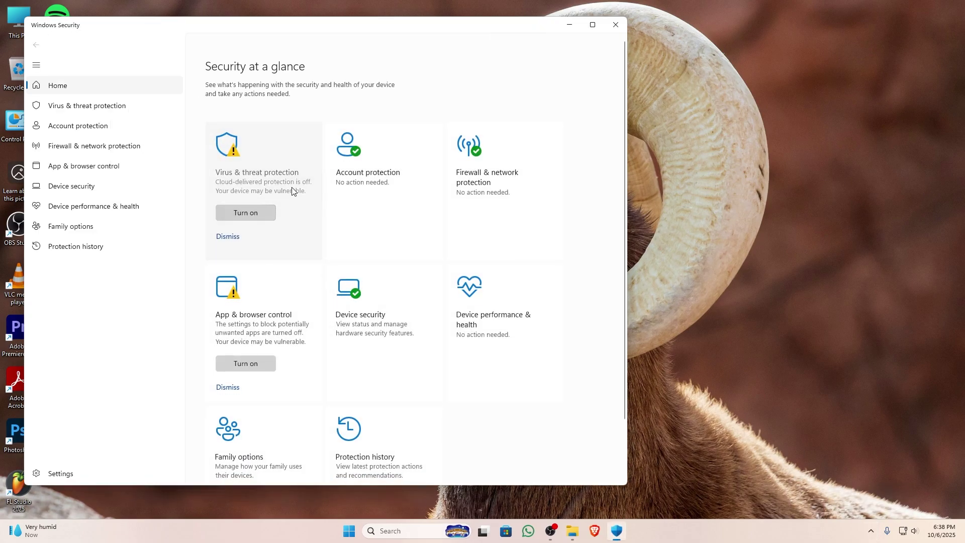
click(293, 190)
click(236, 350)
click(215, 176)
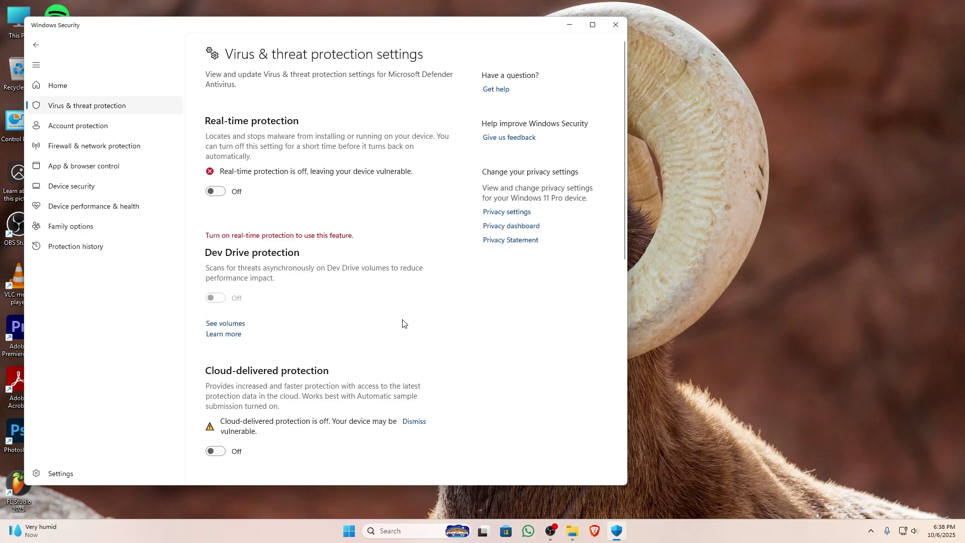
scroll(402, 323, down, 10)
scroll(402, 323, up, 10)
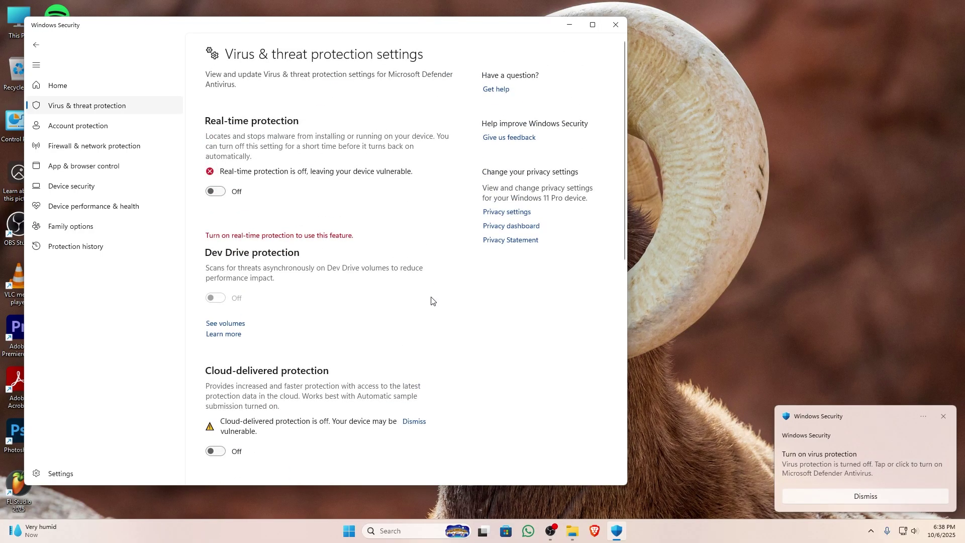
- Close Windows Security and return to the desktop
click(615, 24)
right_click(304, 190)
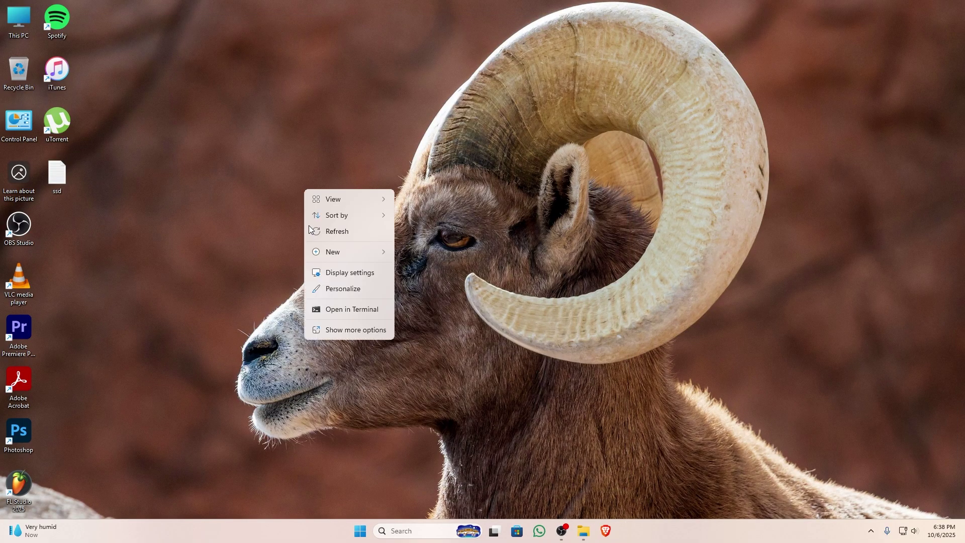
click(326, 230)
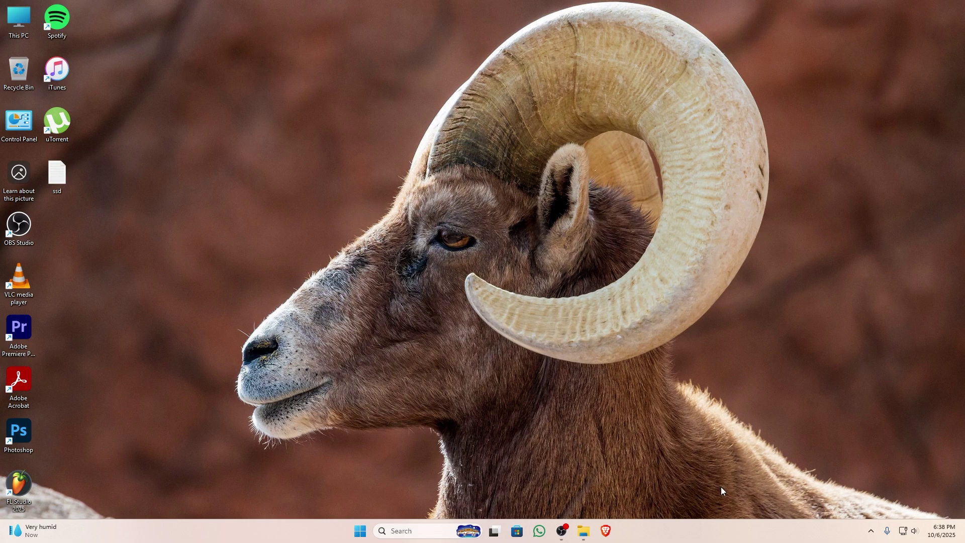
- Open Spectrasonics > Omnisphere 2 > Crack > patch folder and show the full action list for its WinRAR archive
click(583, 531)
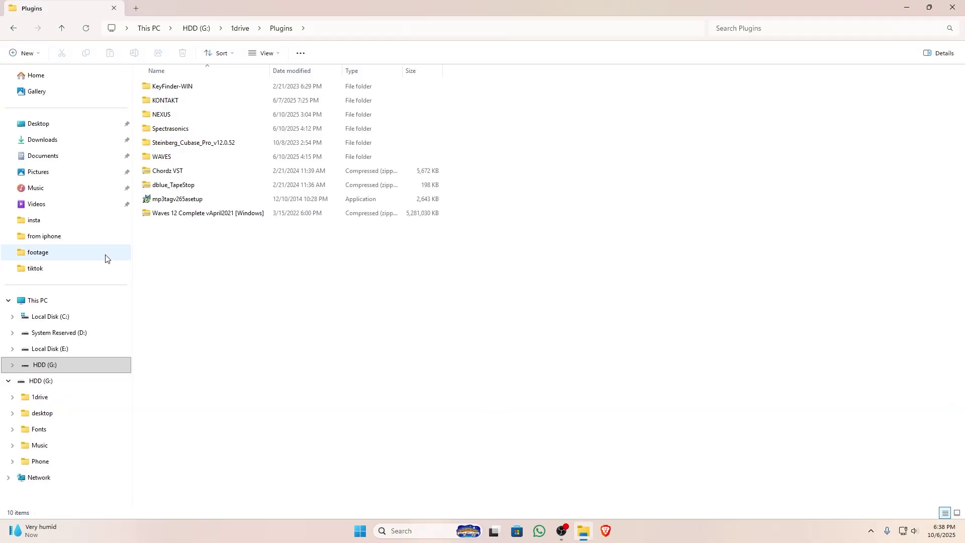
double_click(176, 130)
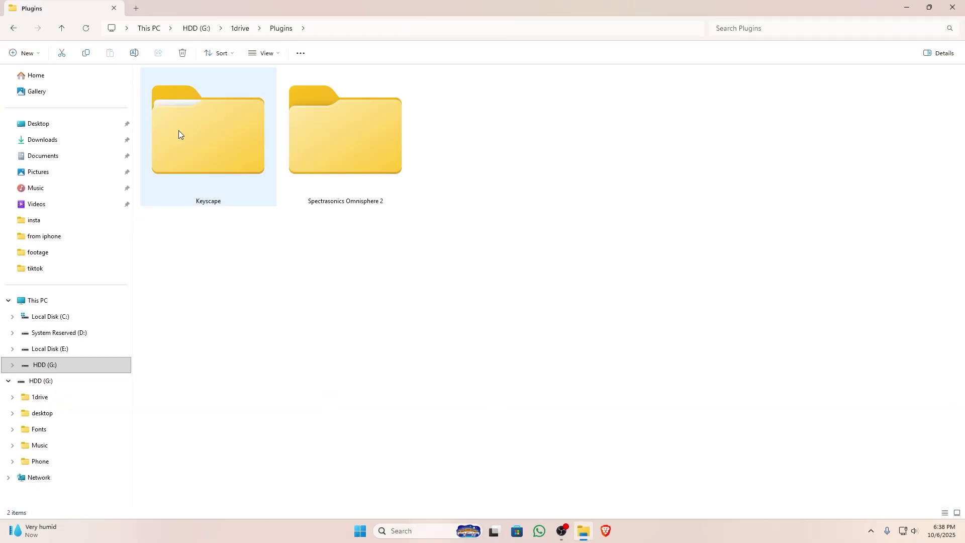
double_click(336, 137)
double_click(168, 103)
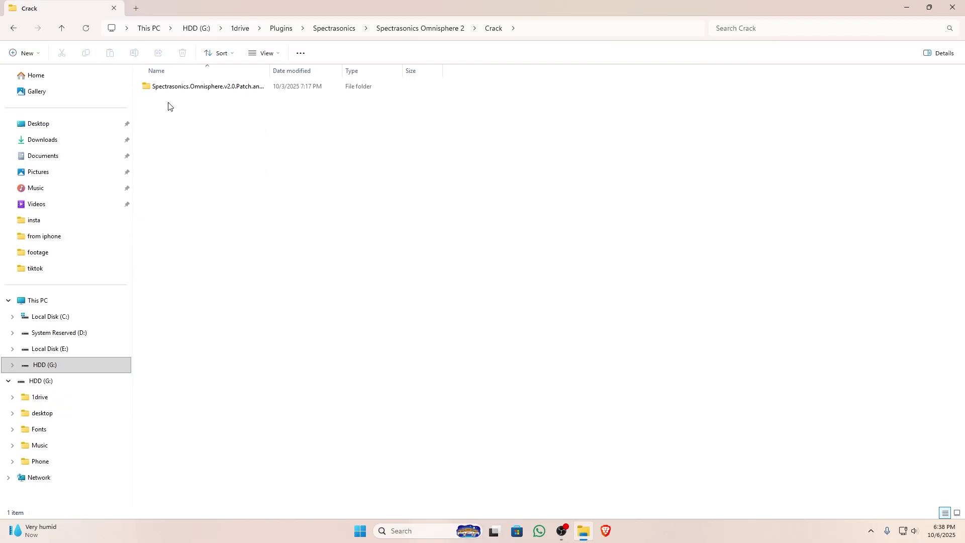
double_click(202, 87)
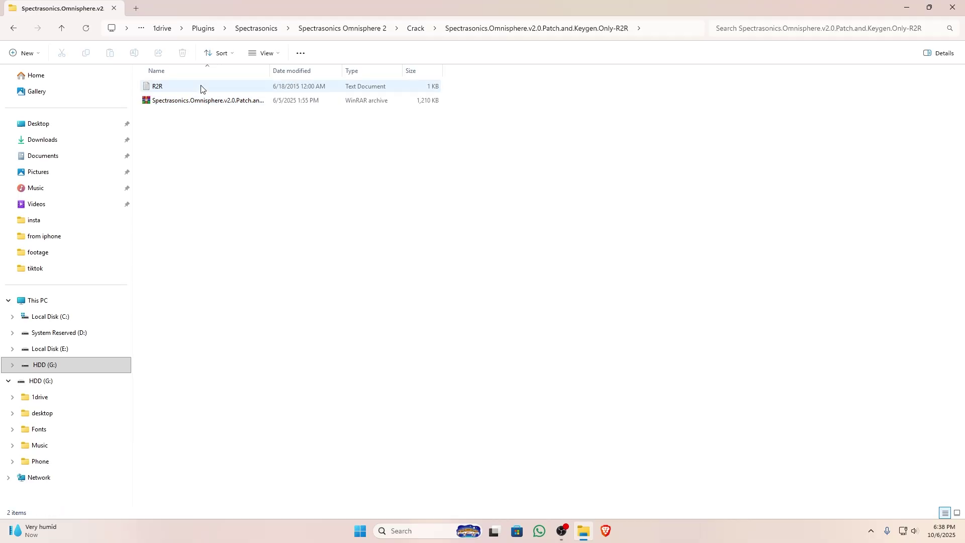
click(225, 101)
right_click(226, 101)
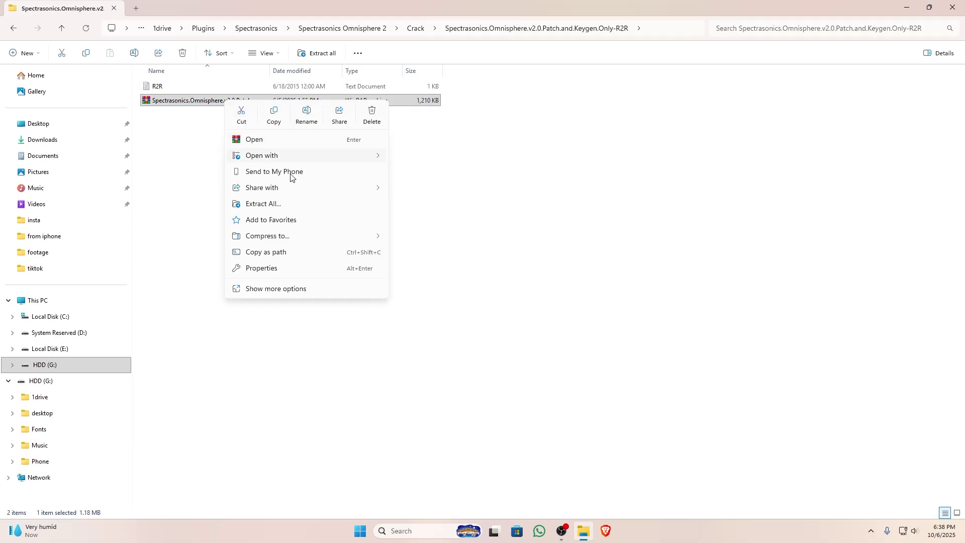
click(257, 288)
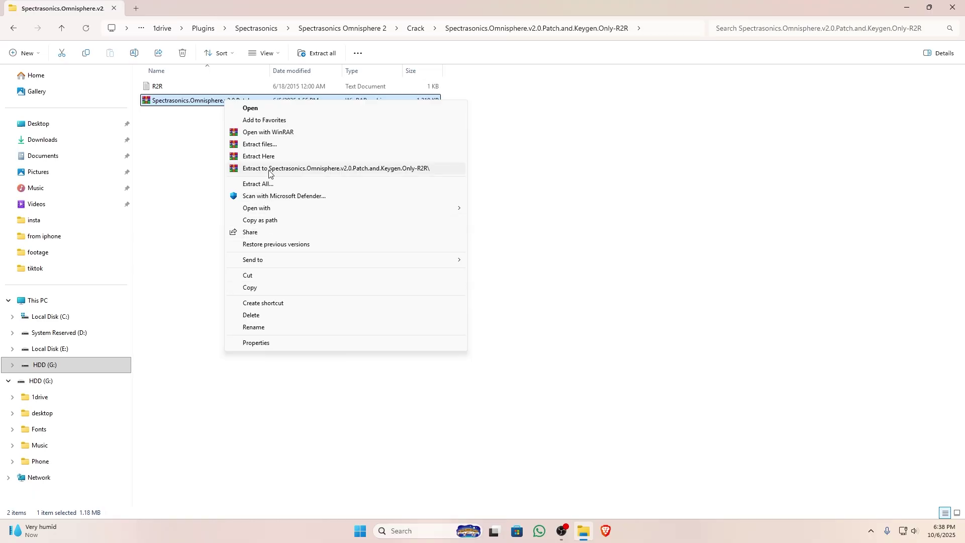
- Open the archive in WinRAR and start the Spectrasonics_2048_ patcher's PATCH command
click(268, 160)
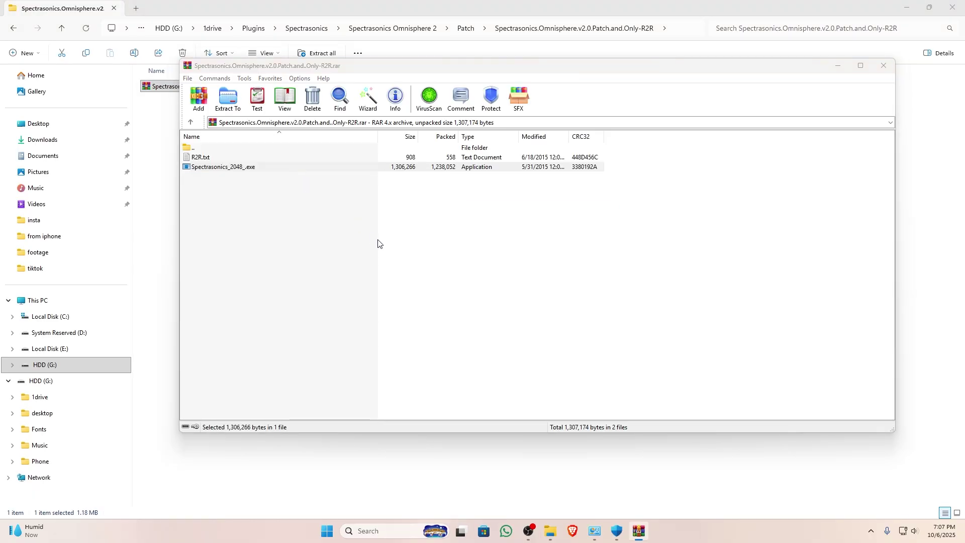
key(Return)
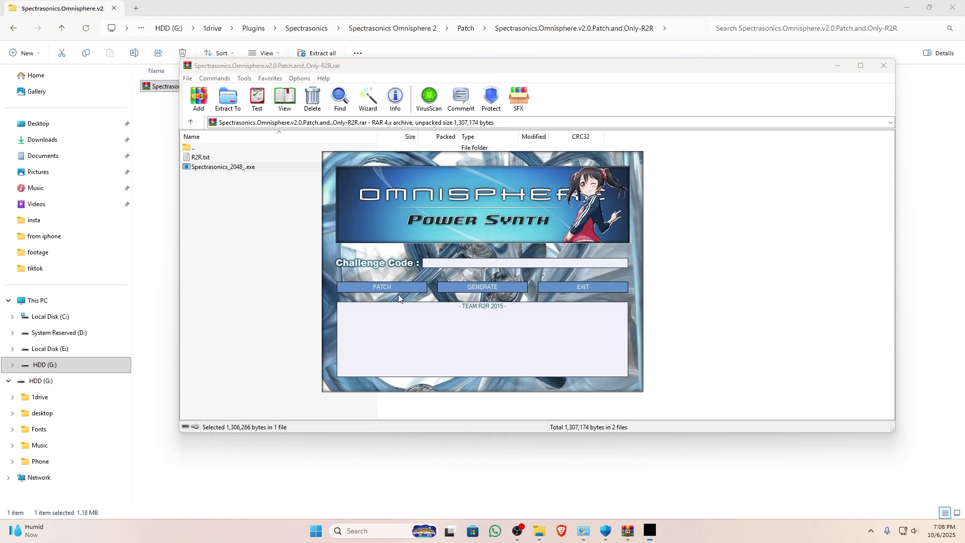
click(382, 287)
- Patch C:\Program Files\Steinberg\vstplugins\Omnisphere.dll, then exit the patcher after success
scroll(373, 280, down, 10)
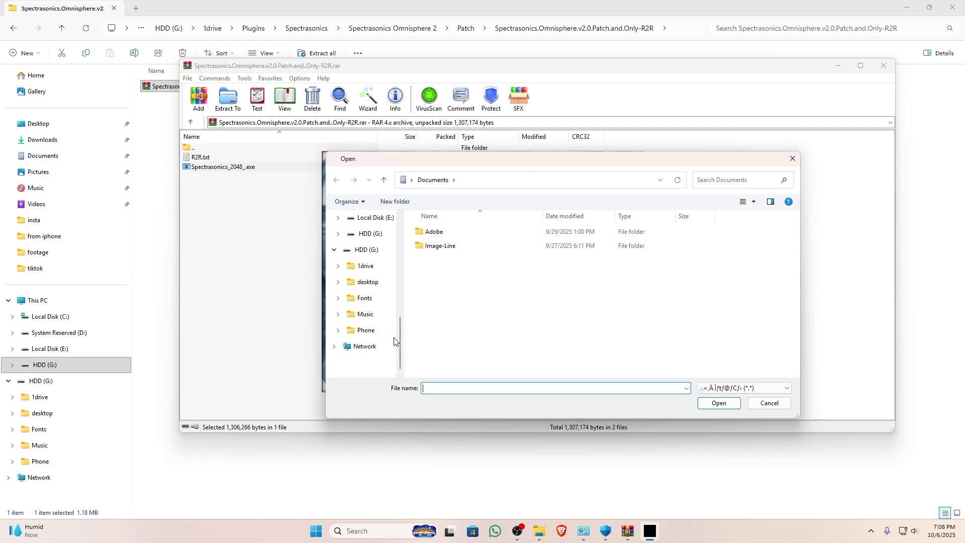
scroll(374, 280, up, 5)
click(374, 346)
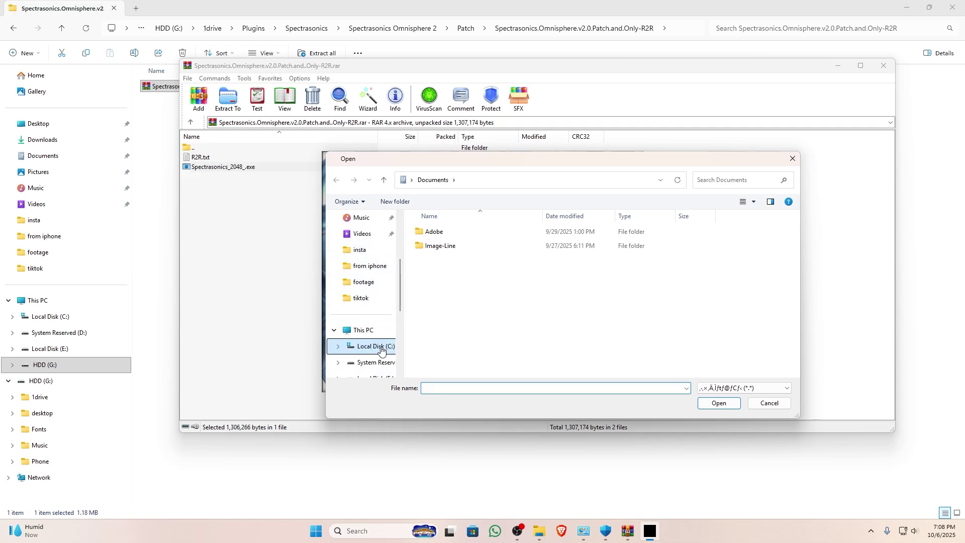
double_click(443, 261)
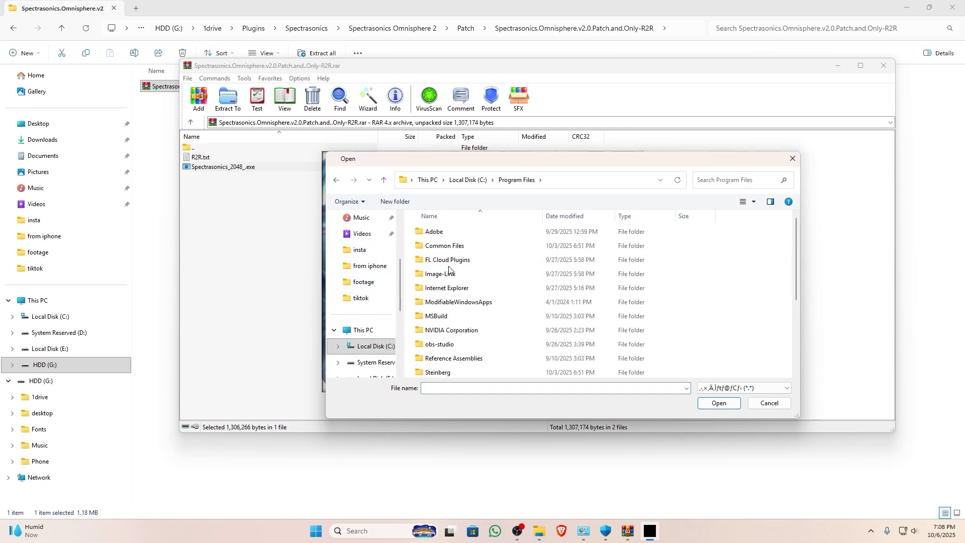
scroll(449, 332, down, 3)
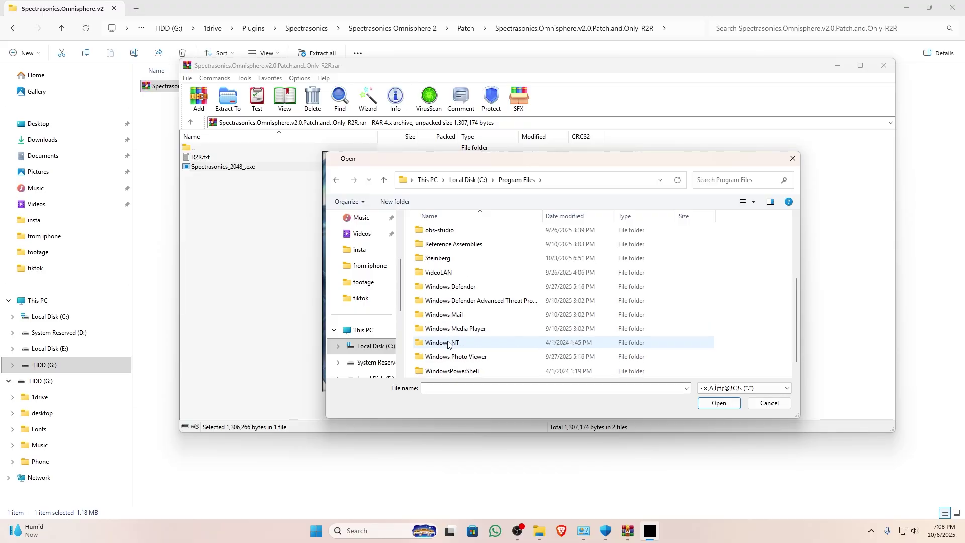
double_click(439, 257)
double_click(438, 232)
click(443, 232)
click(711, 405)
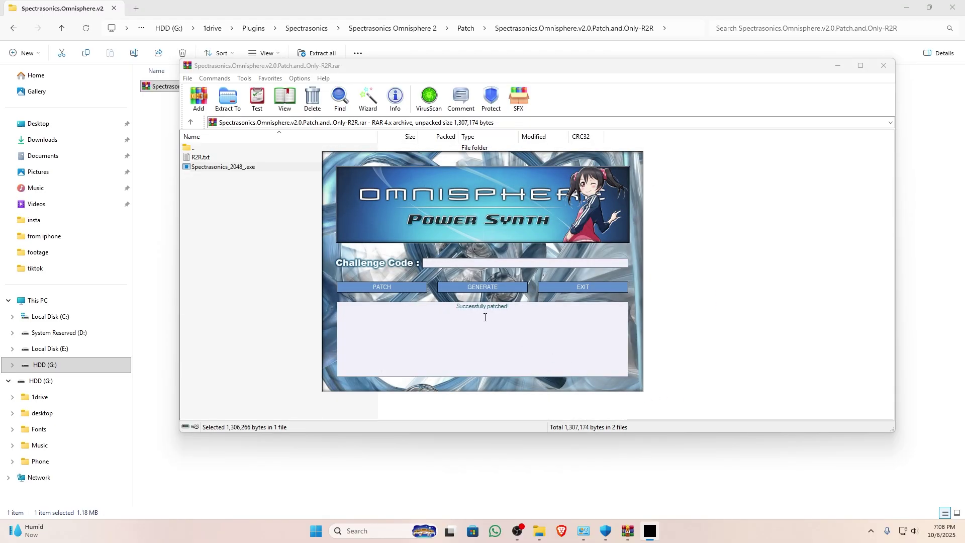
click(577, 287)
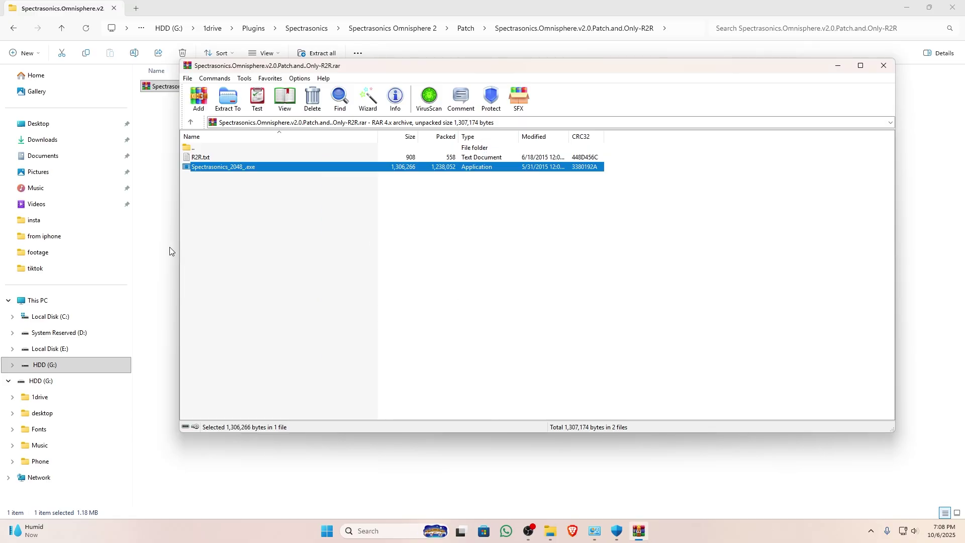
- Show Local Disk (C:) with hidden items visible, revealing ProgramData and $WinREAgent
click(50, 318)
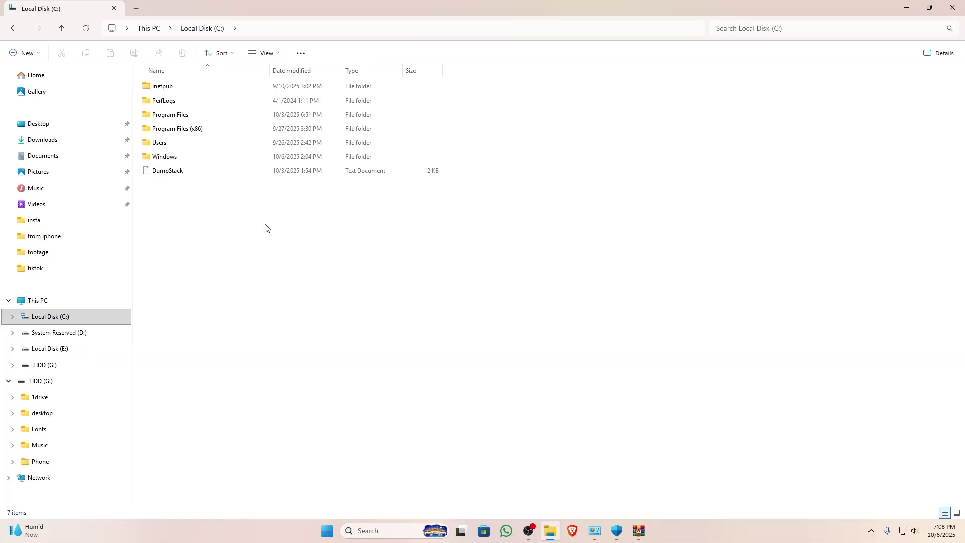
right_click(265, 228)
click(266, 52)
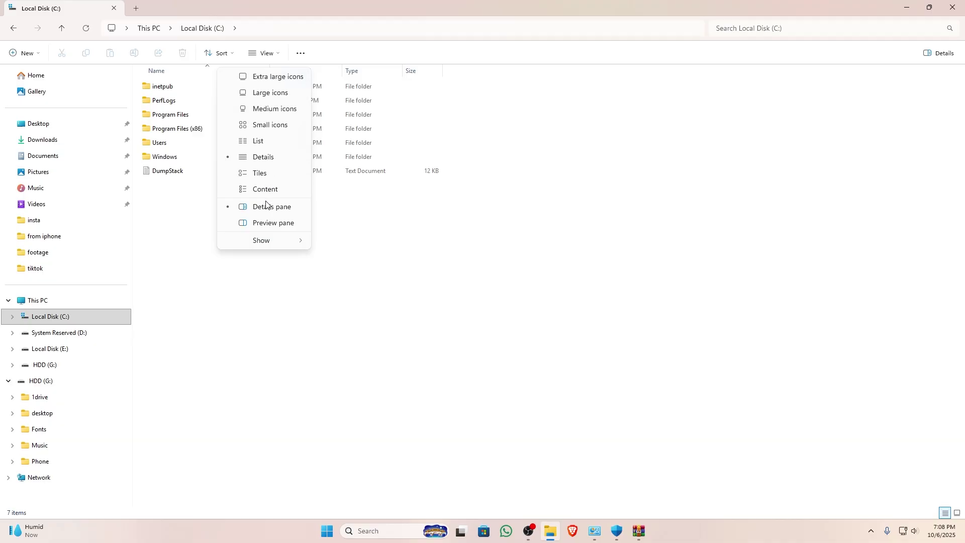
mouse_move(266, 241)
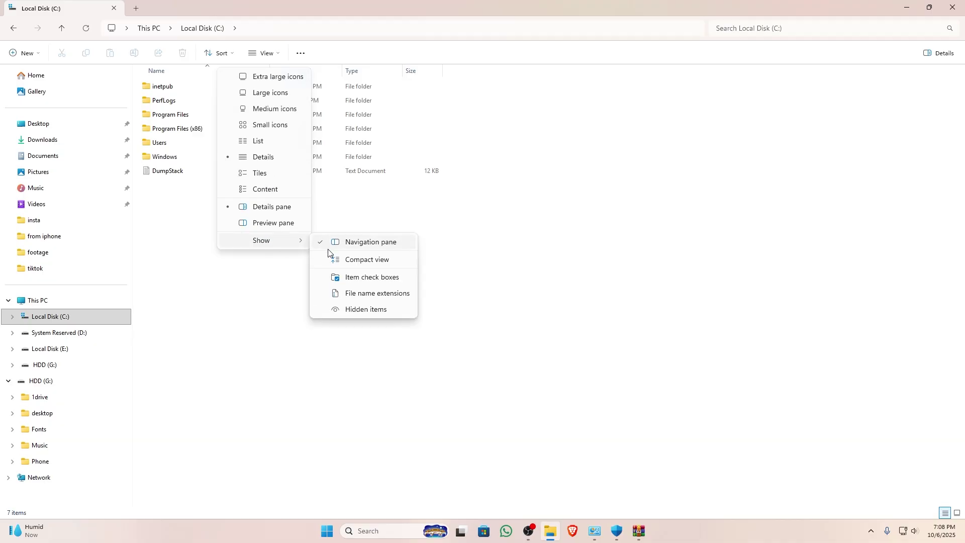
click(358, 310)
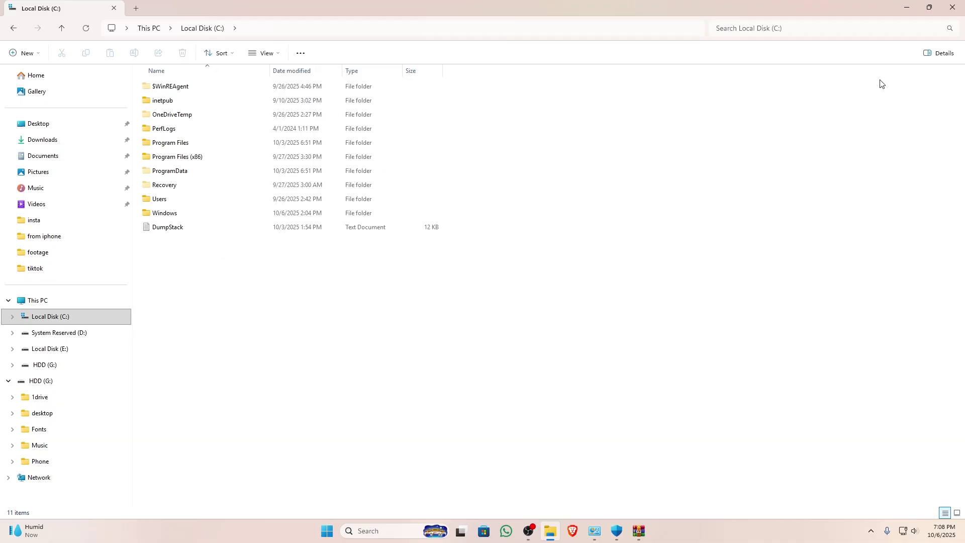
- Launch the patcher from the WinRAR archive and start patching
click(903, 10)
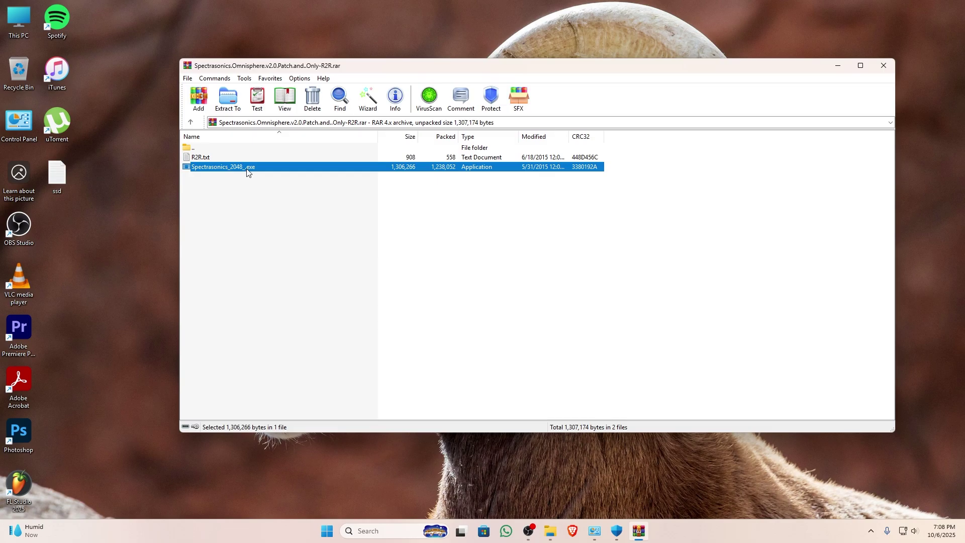
double_click(246, 167)
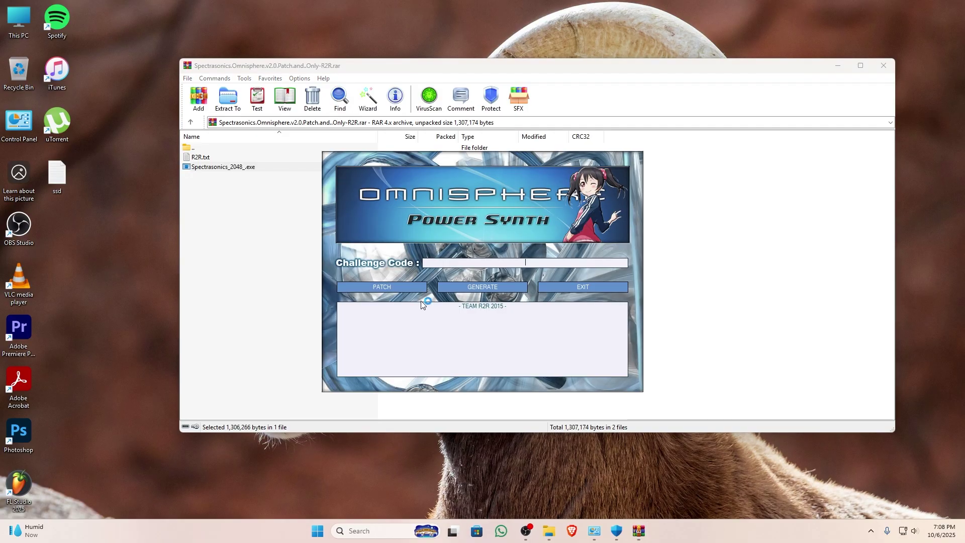
click(380, 287)
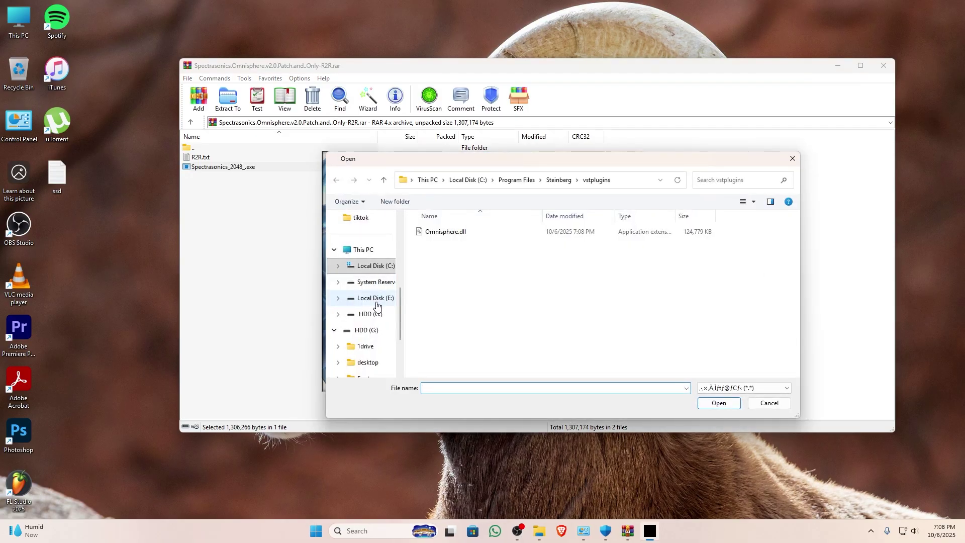
- Patch Omnisphere.dll in C:\ProgramData\Spectrasonics\plug-ins\64bit
click(478, 180)
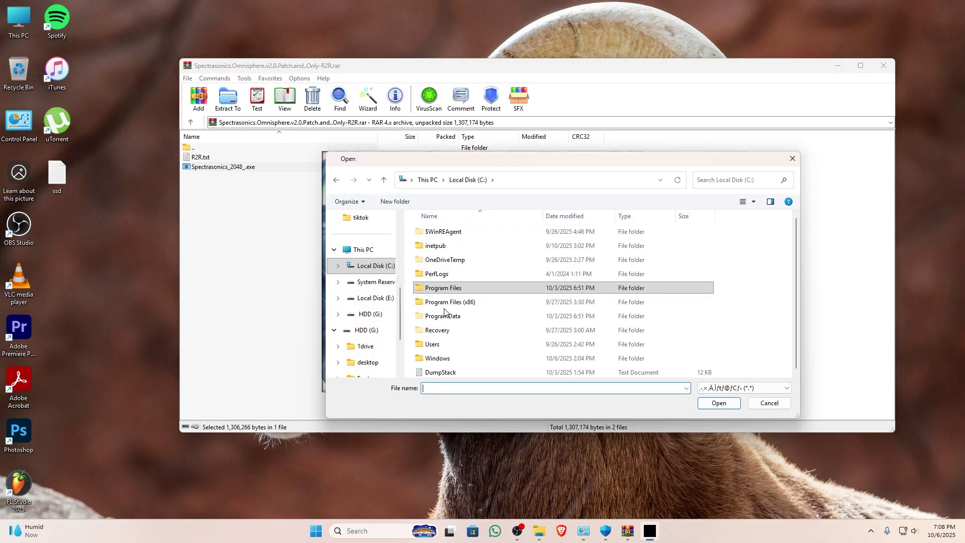
double_click(525, 318)
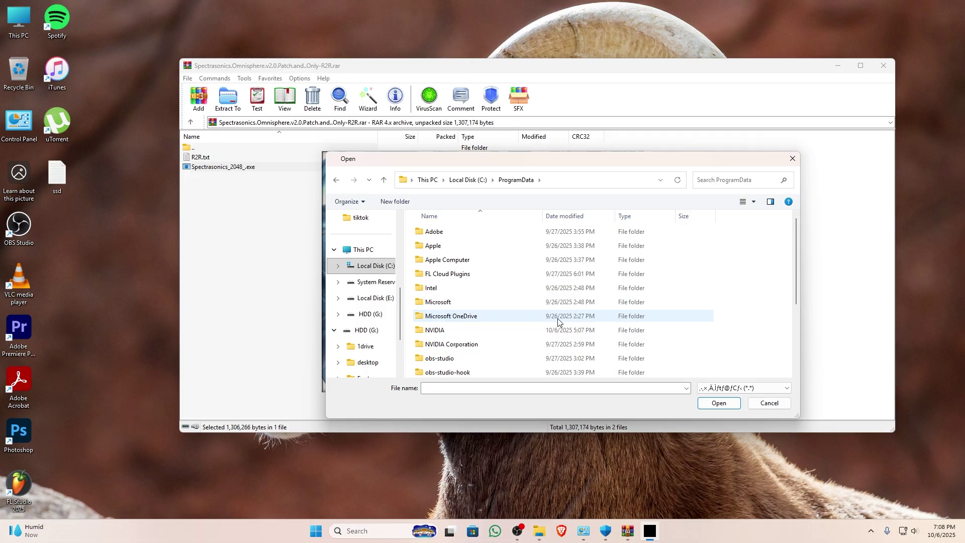
scroll(455, 347, down, 3)
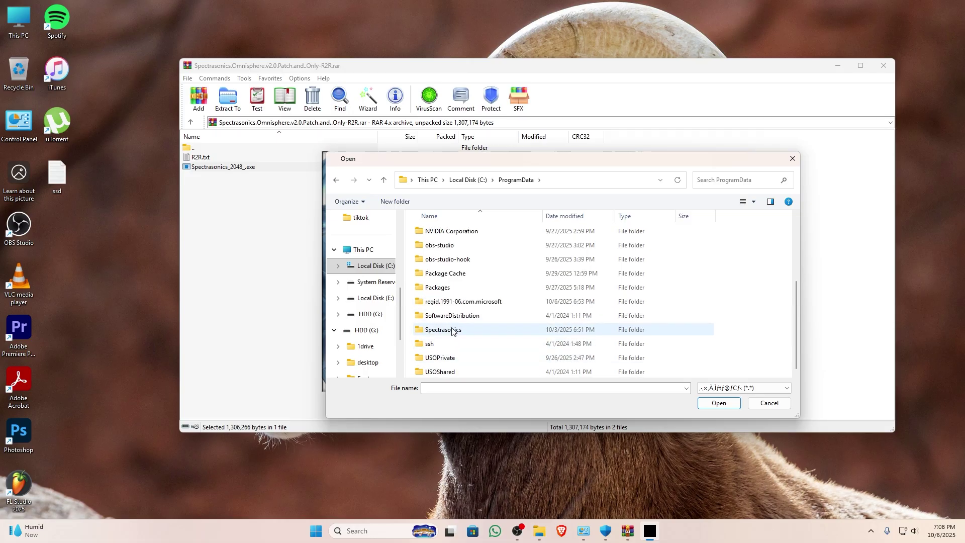
double_click(452, 330)
double_click(442, 233)
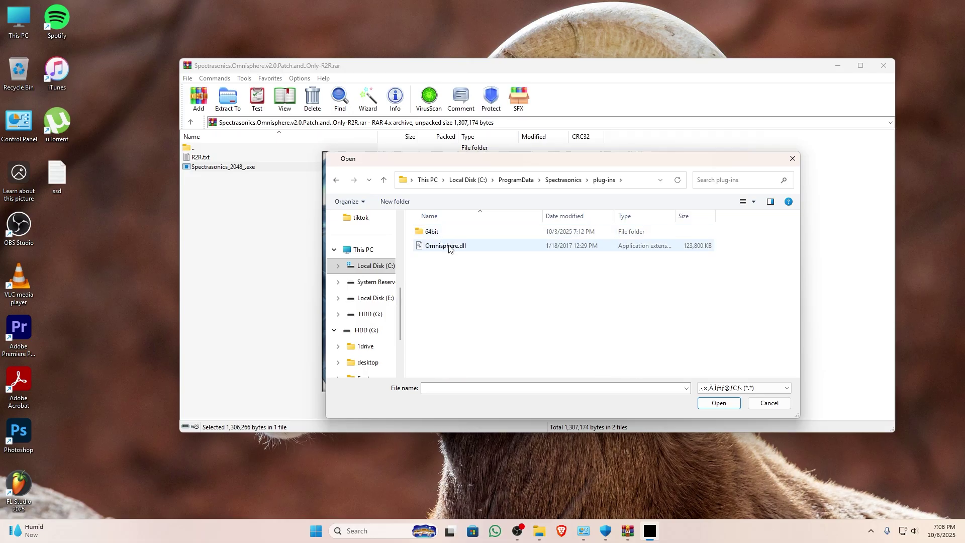
double_click(442, 233)
click(449, 234)
click(719, 402)
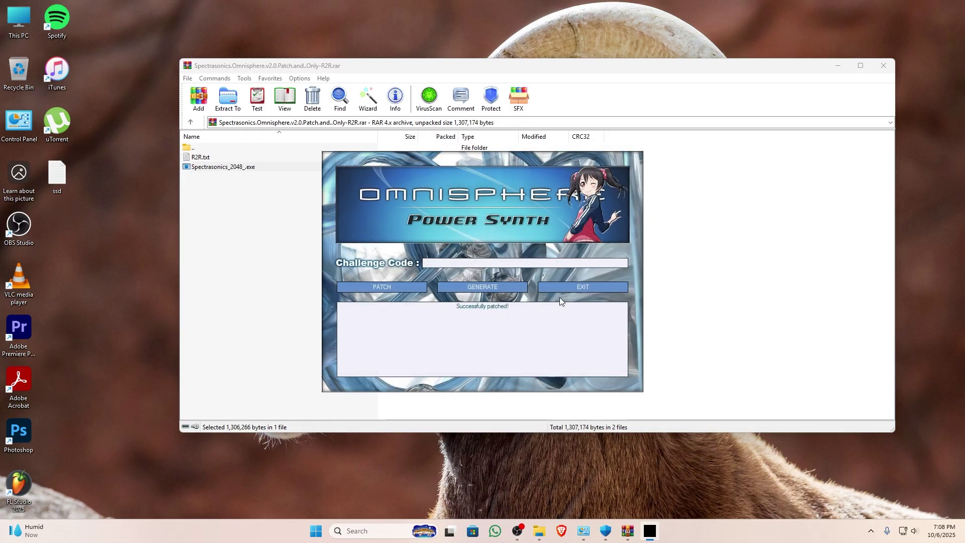
- Close the patcher and WinRAR, then refresh the desktop
click(574, 287)
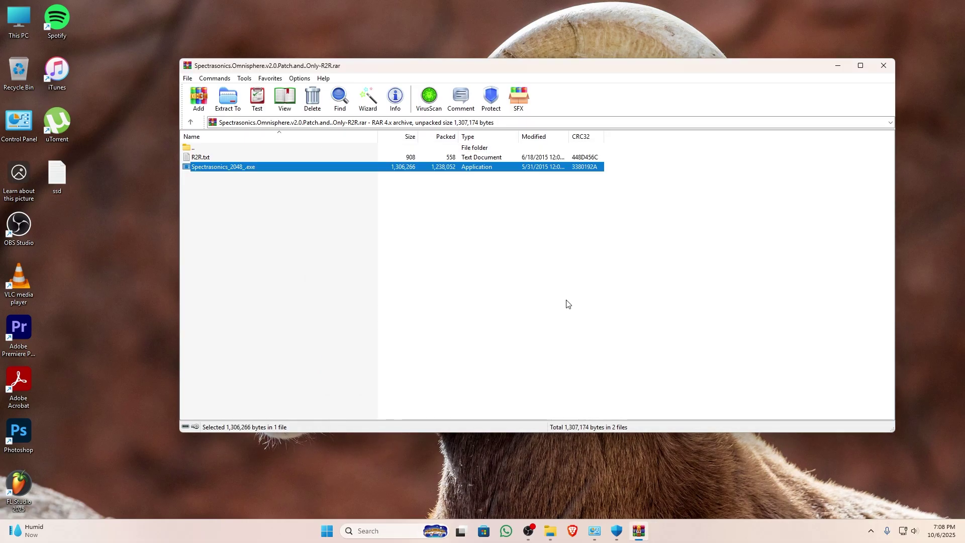
click(886, 66)
right_click(447, 269)
click(471, 313)
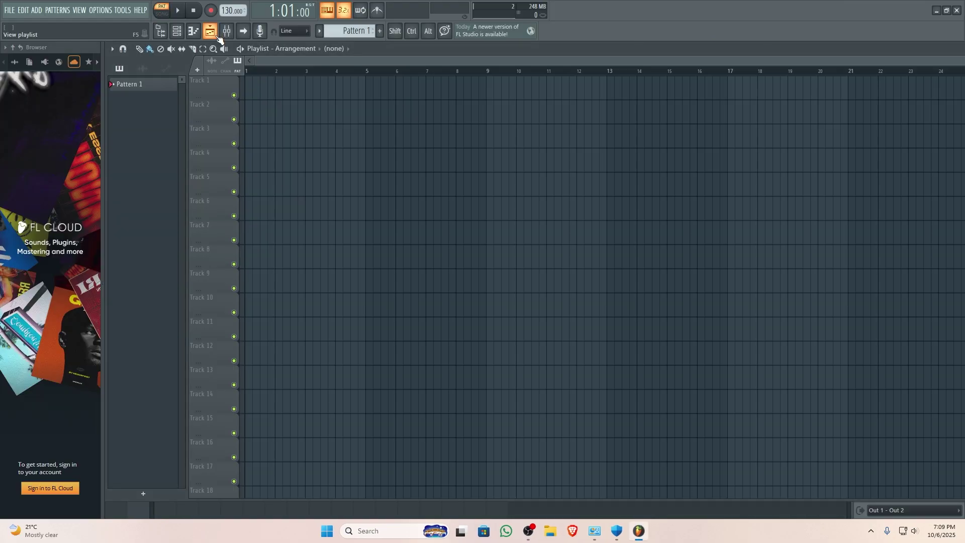
- Scan for installed plugins with Options > Manage plugins > Find installed plugins
click(104, 11)
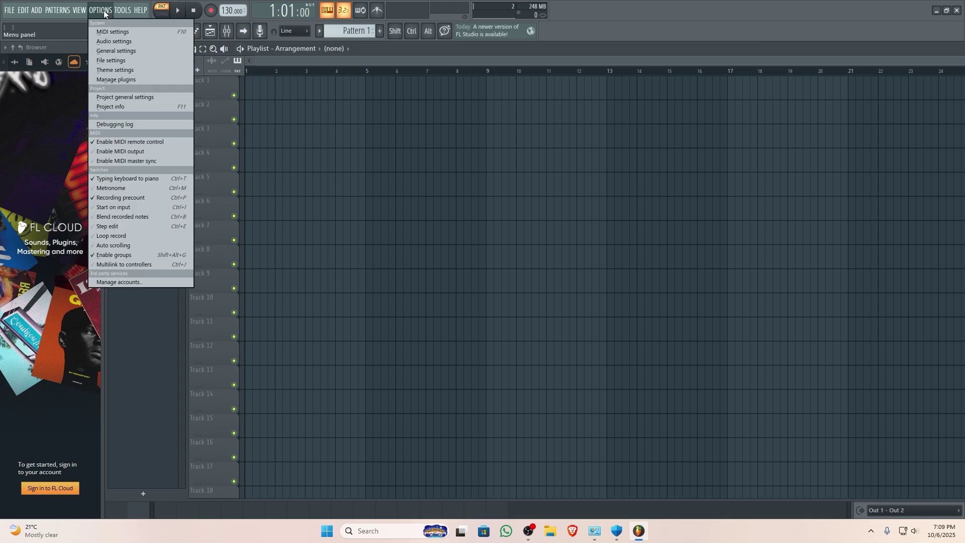
click(116, 79)
click(70, 22)
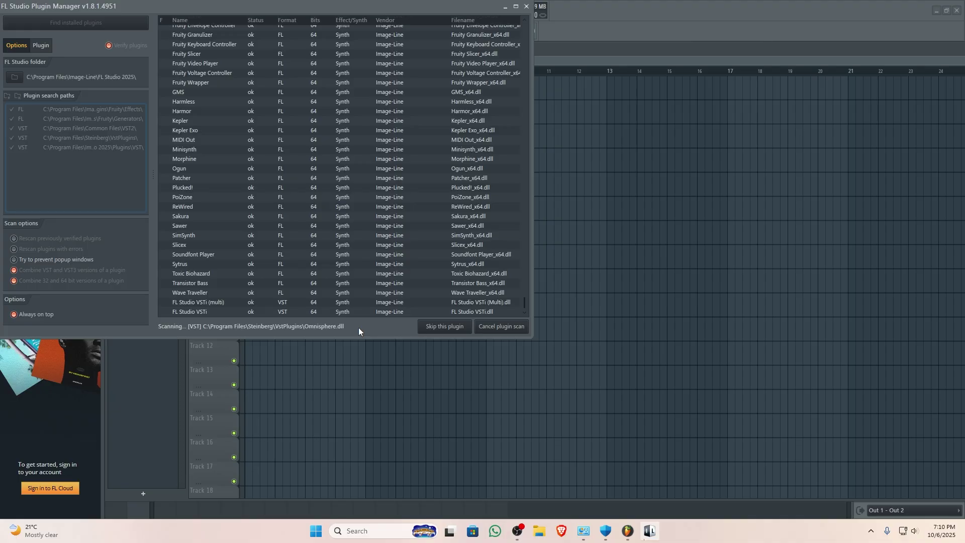
scroll(355, 229, down, 1)
scroll(354, 230, down, 15)
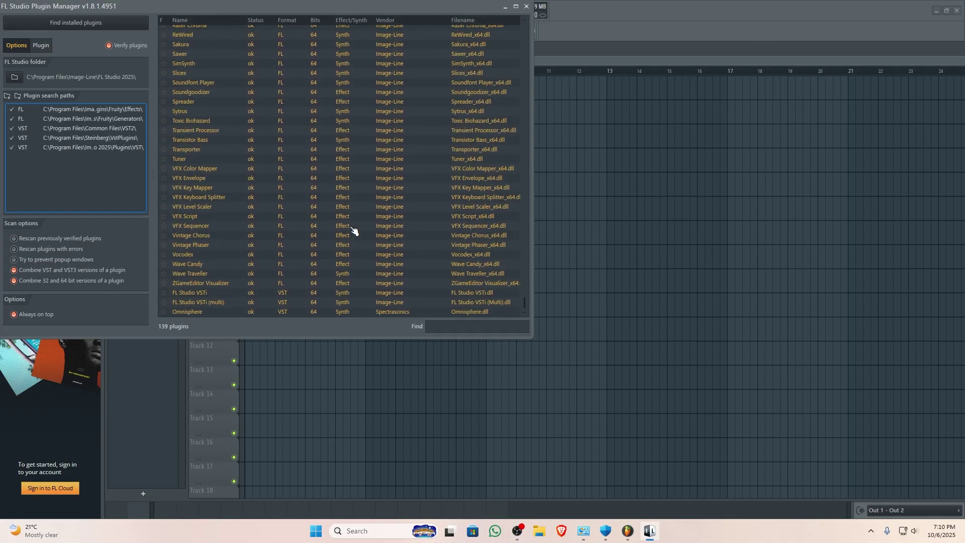
- Star Omnisphere as a favourite, then bring up the Channel rack's add-plugin menu
click(164, 313)
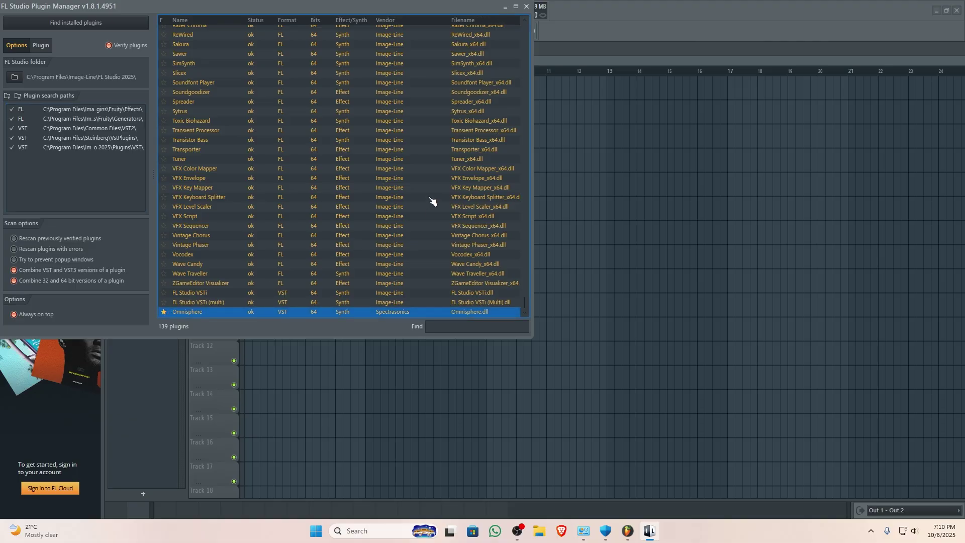
click(530, 6)
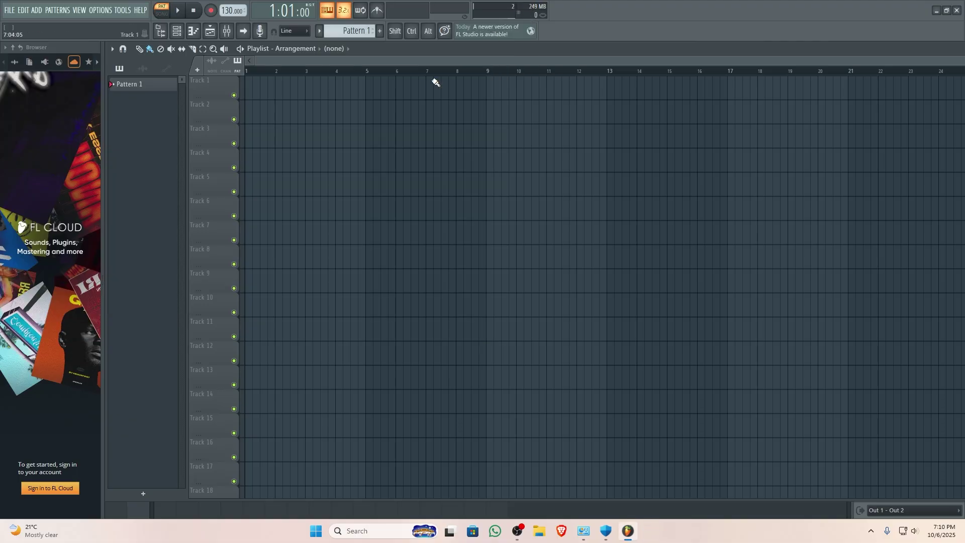
click(182, 34)
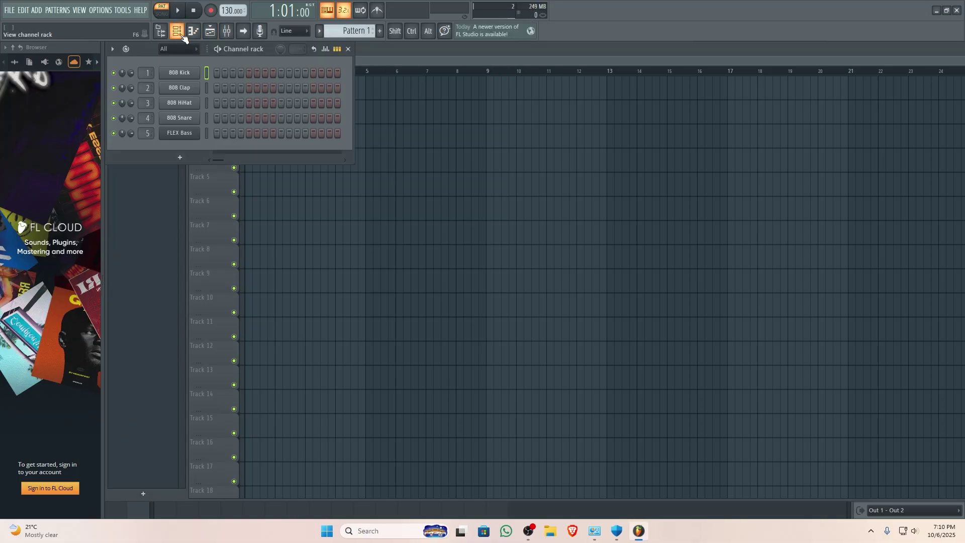
click(184, 159)
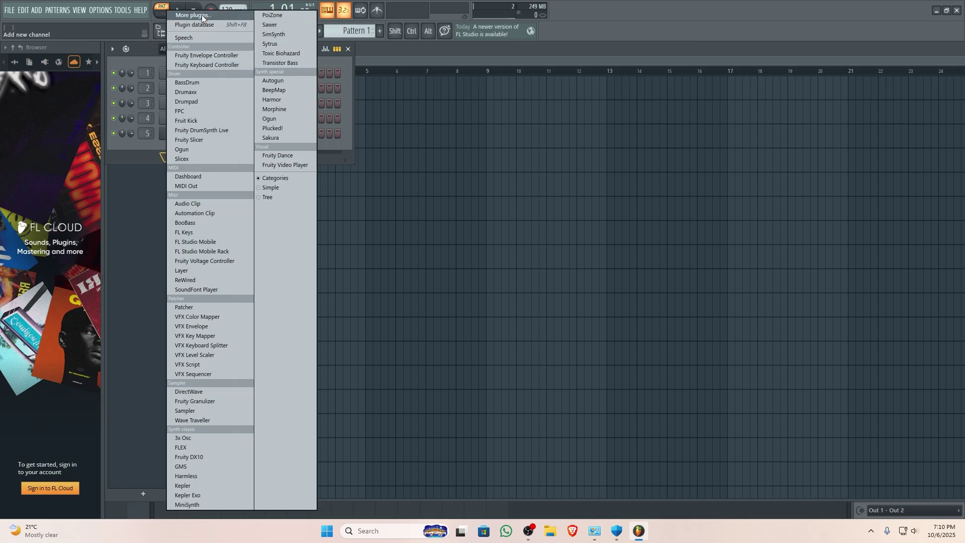
- Expand the browser's Plugin database > Installed > Generators > New list
key(Escape)
key(Escape)
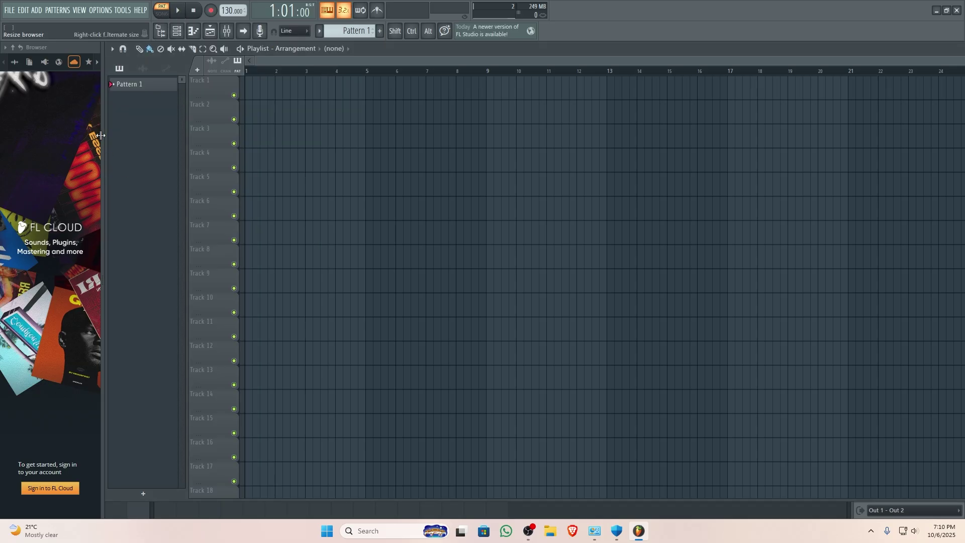
click(44, 62)
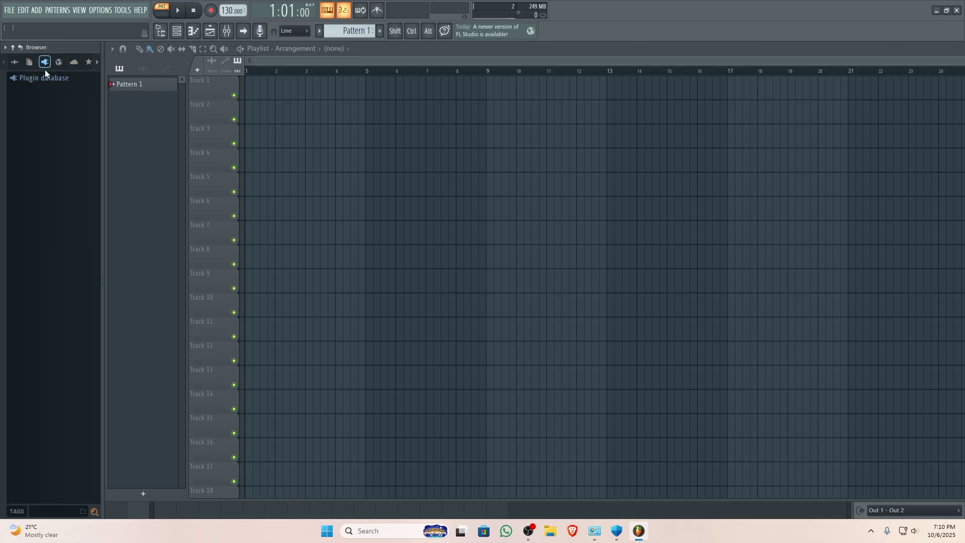
click(45, 78)
click(40, 114)
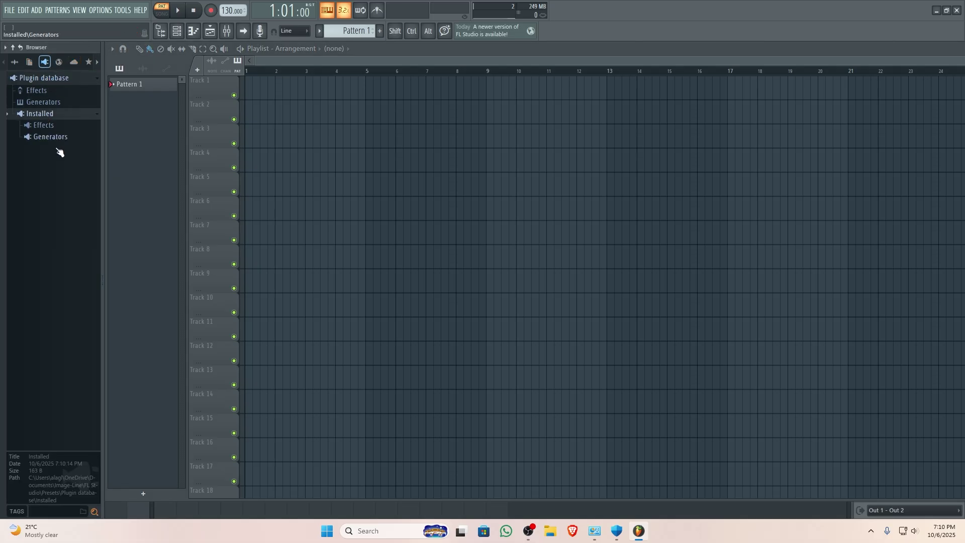
click(51, 137)
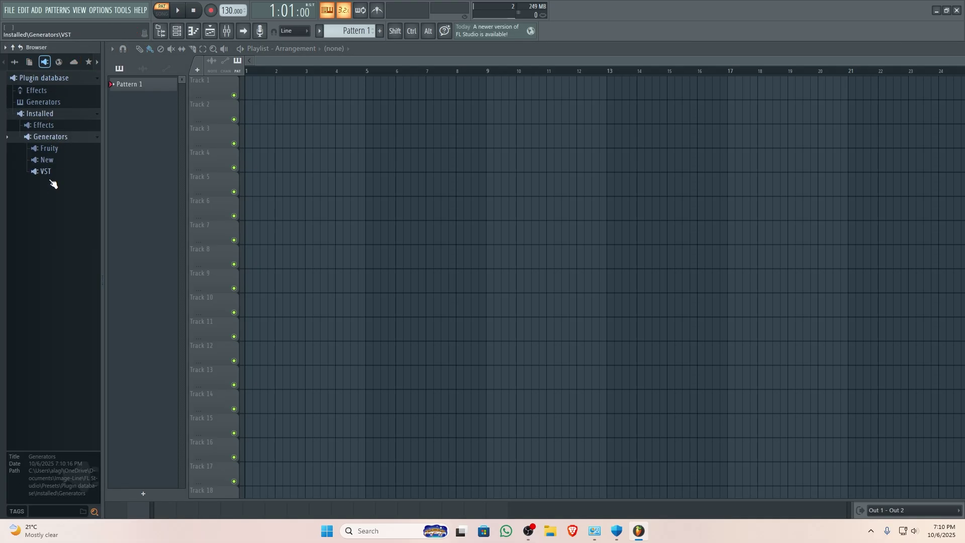
click(48, 160)
scroll(55, 276, down, 8)
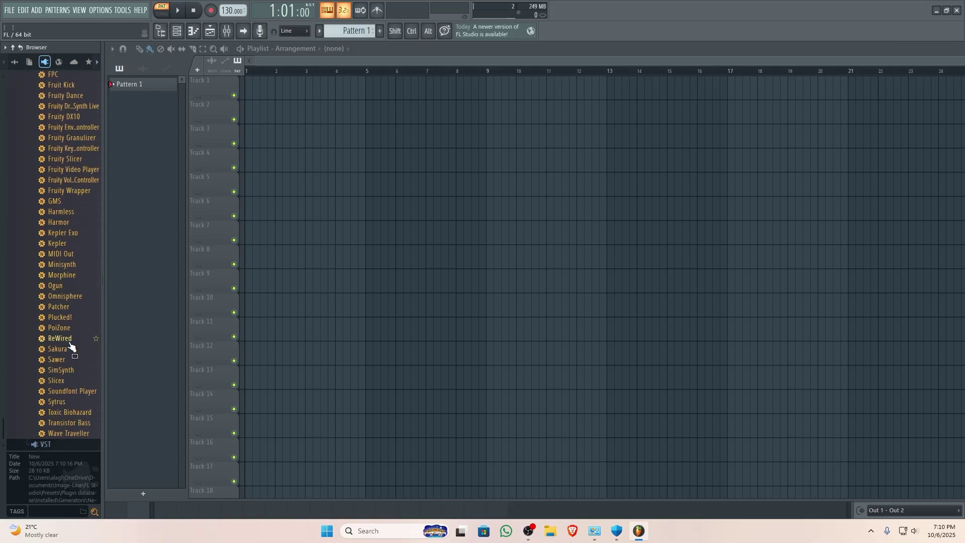
- Load Omnisphere into a new channel and move its window higher
right_click(68, 295)
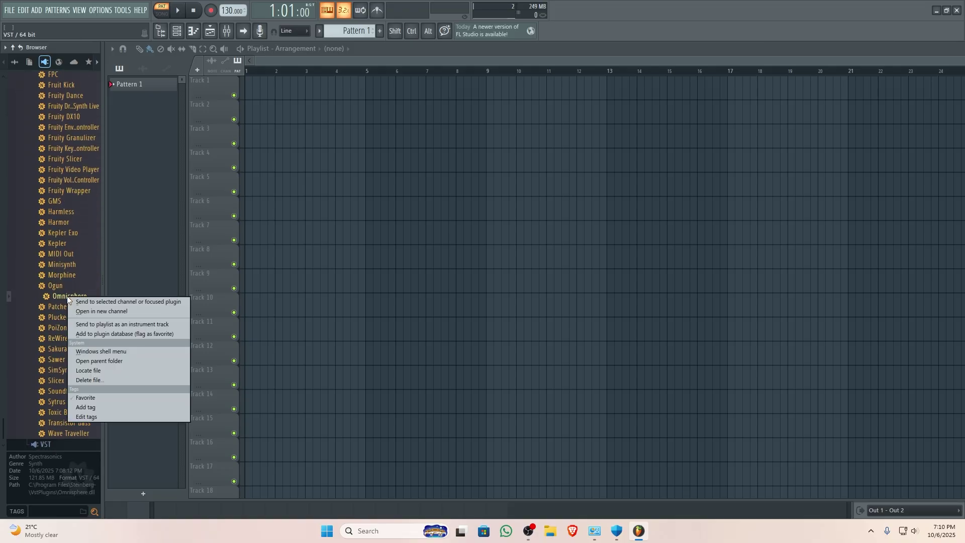
click(103, 312)
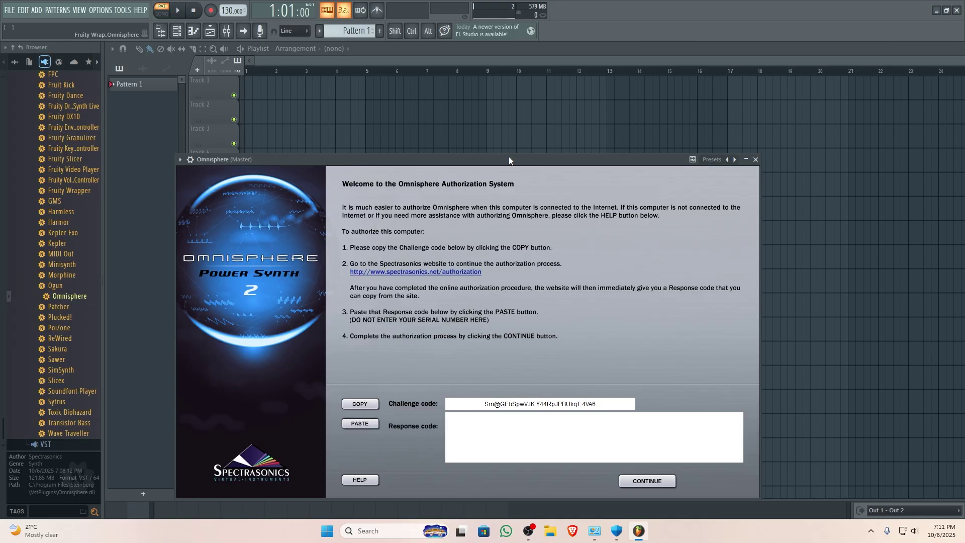
drag(508, 157, 523, 69)
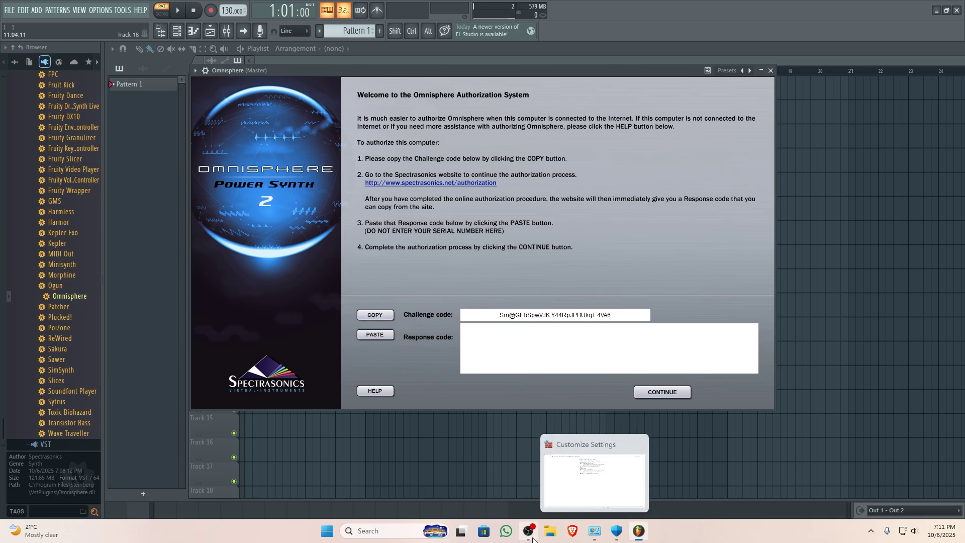
- Open the Omnisphere patch archive and launch Spectrasonics_2048_.exe
click(550, 534)
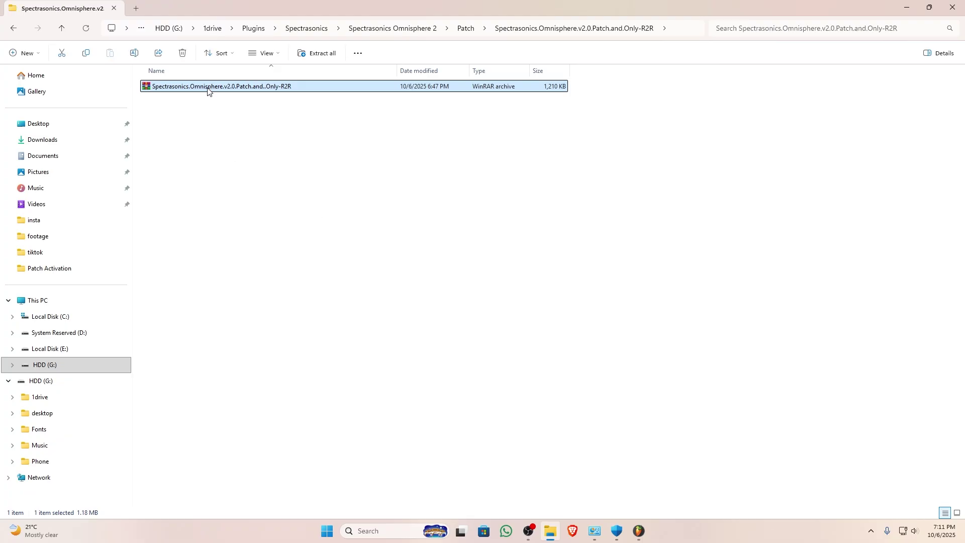
double_click(208, 89)
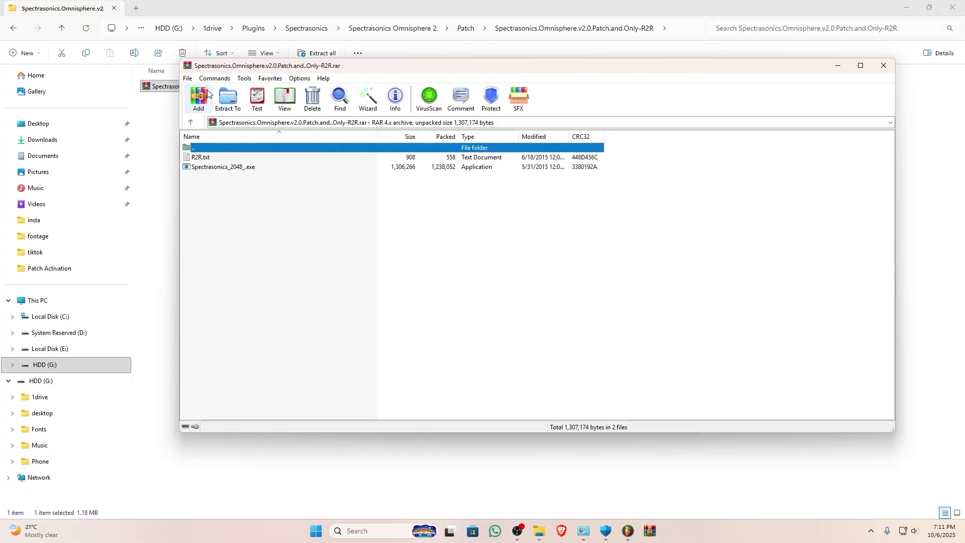
double_click(234, 167)
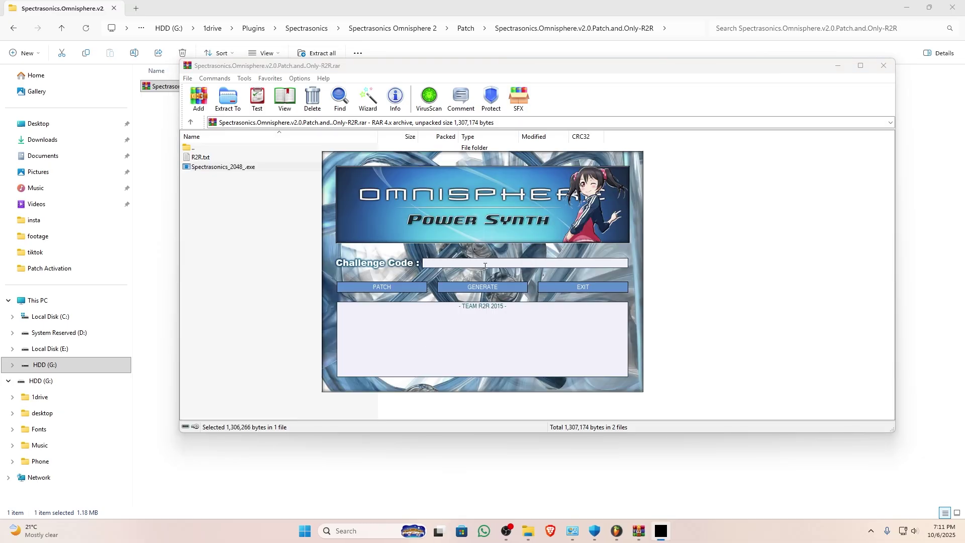
- Paste the challenge code, generate the response key, and copy it
right_click(490, 262)
click(519, 309)
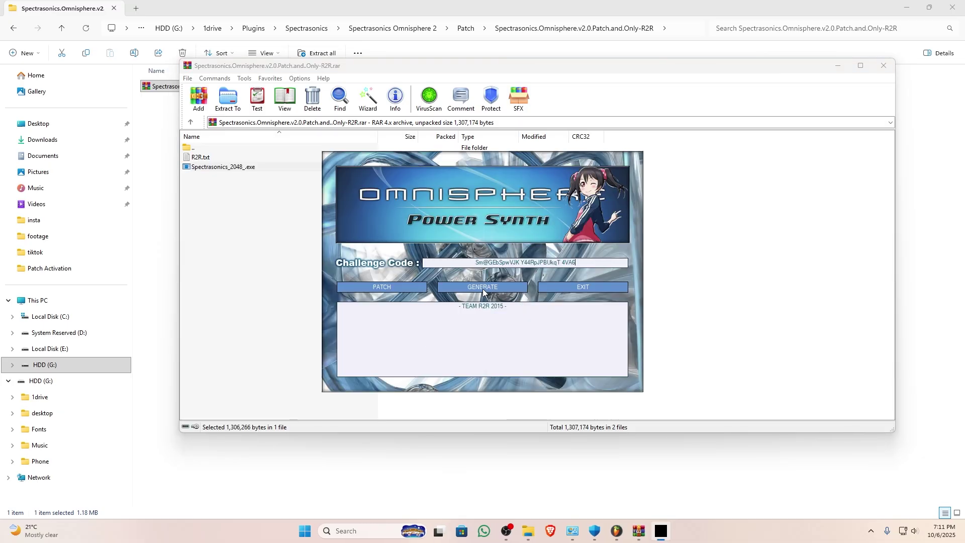
click(482, 287)
drag(565, 334, 360, 305)
right_click(445, 326)
click(471, 359)
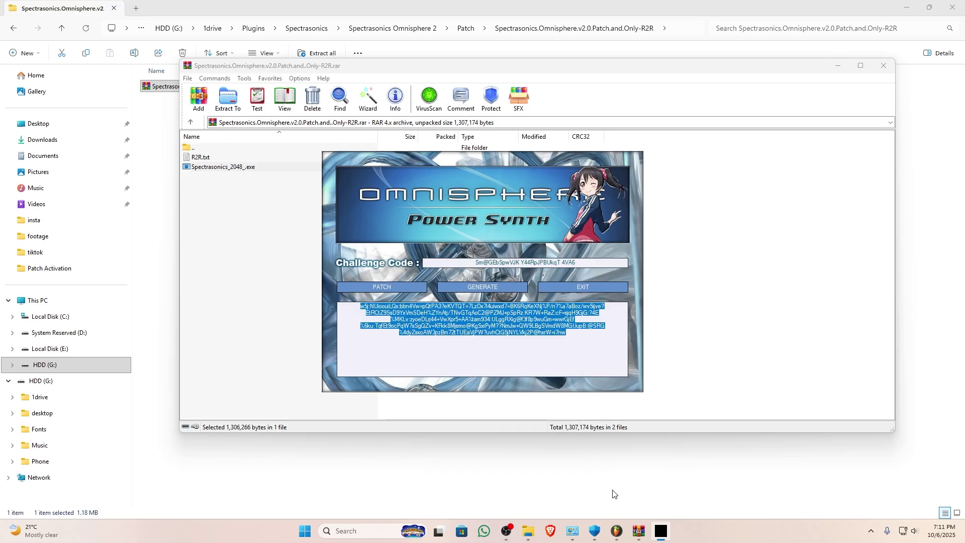
click(617, 530)
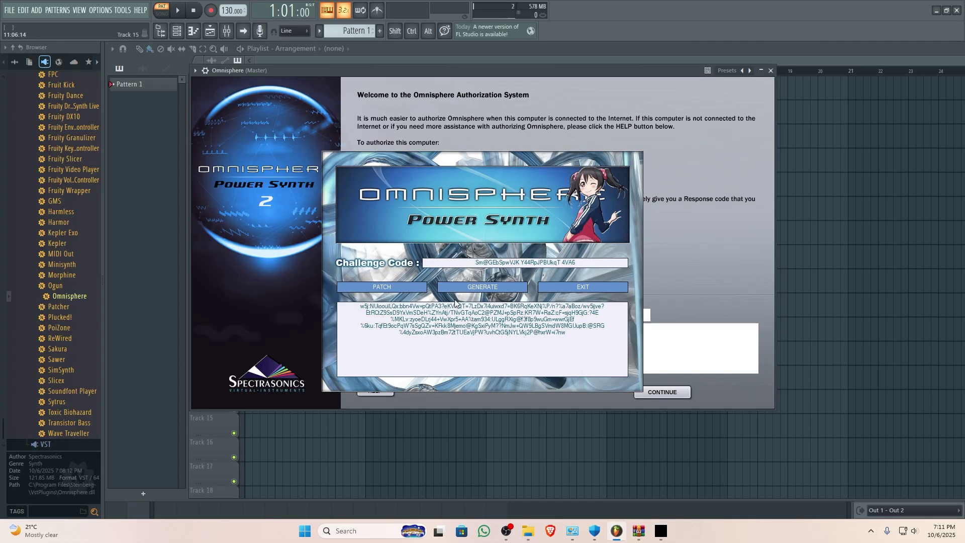
- Close the keygen, then paste the response code and continue to authorize Omnisphere
drag(383, 173, 169, 231)
click(369, 347)
click(520, 299)
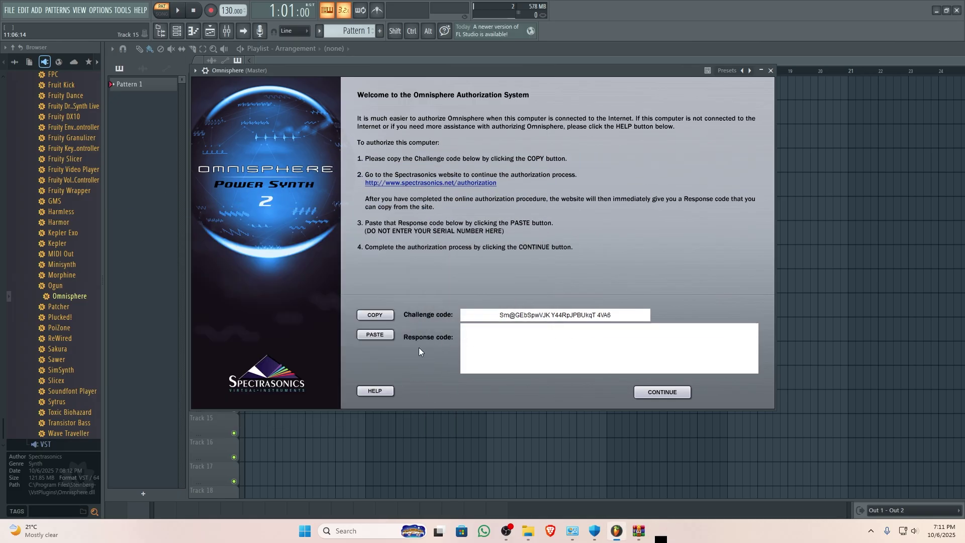
click(373, 335)
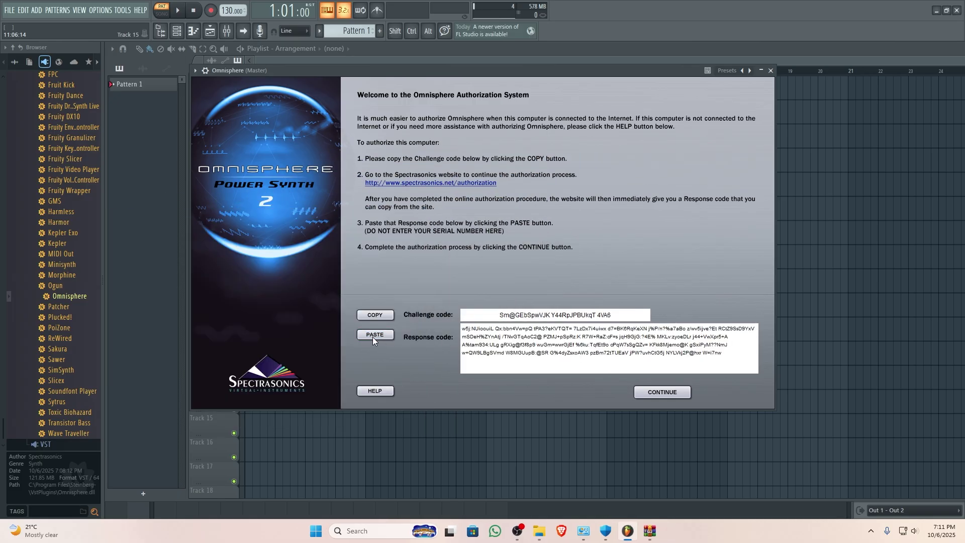
click(676, 392)
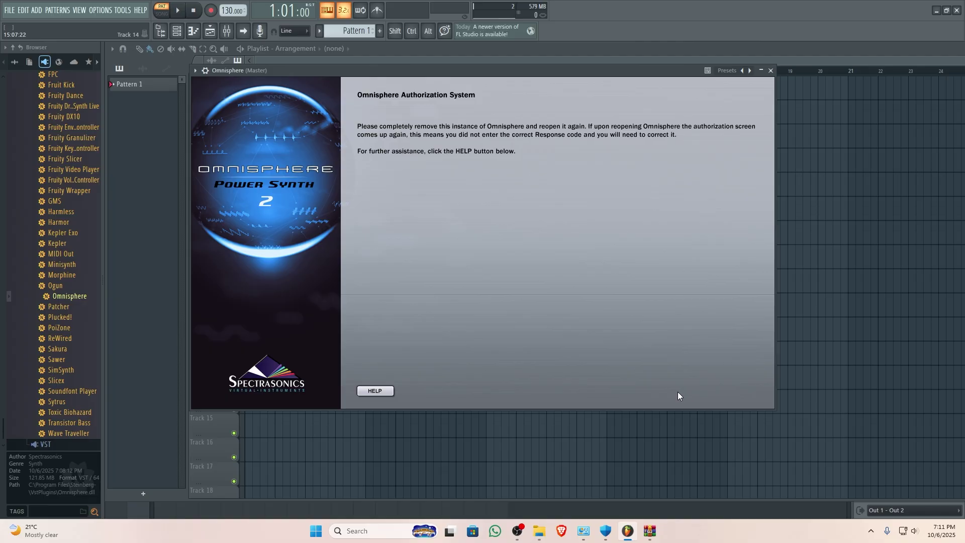
- Close the Omnisphere window and quit FL Studio without saving
click(770, 70)
click(957, 15)
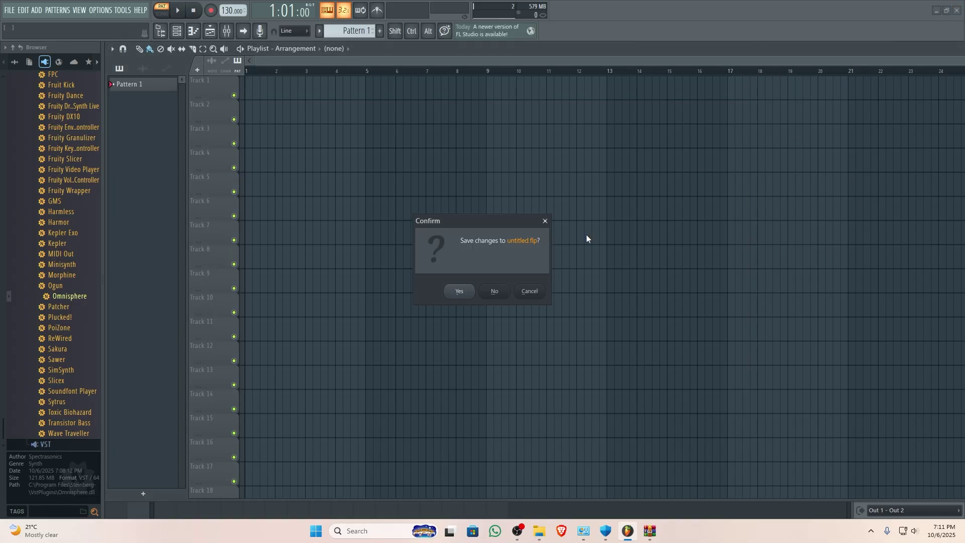
click(495, 292)
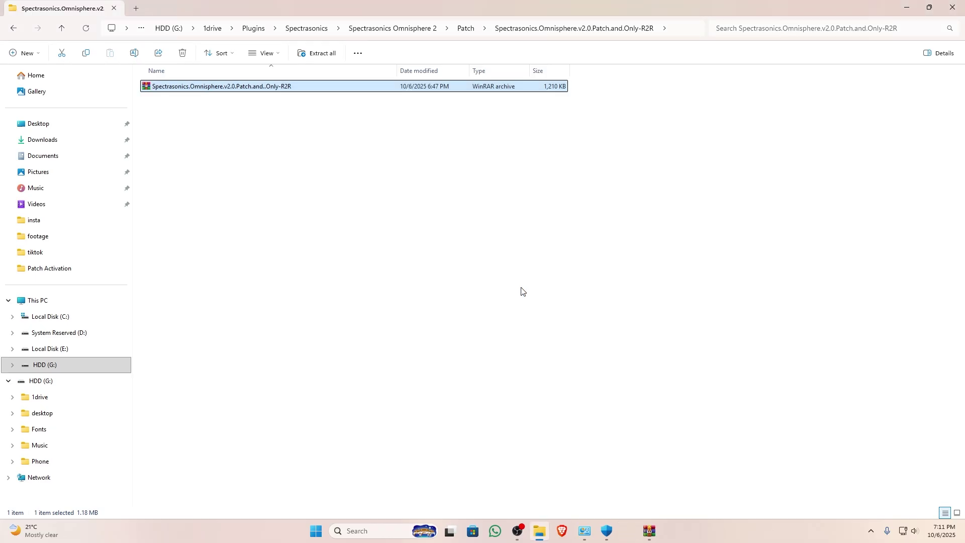
- Dismiss the WinRAR archive warning and close WinRAR
click(908, 7)
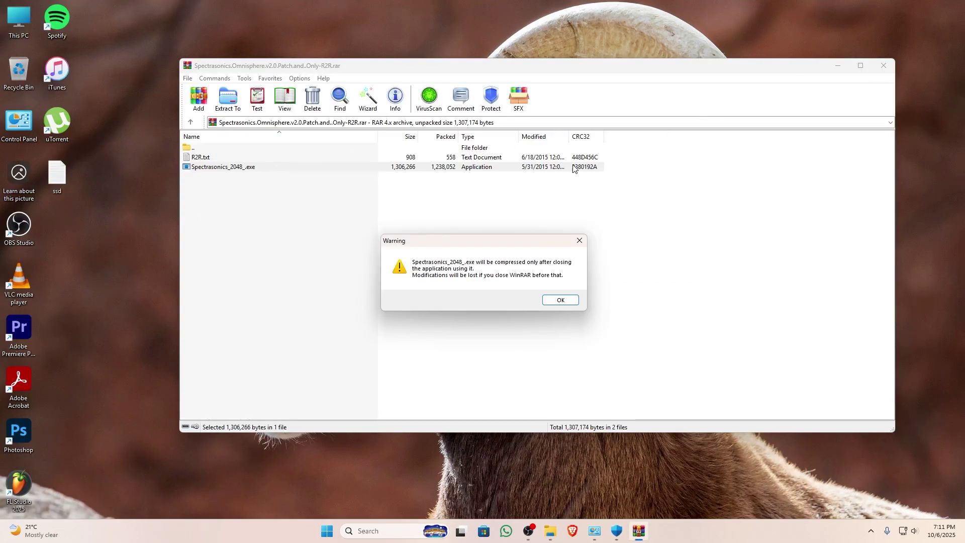
click(561, 301)
click(883, 65)
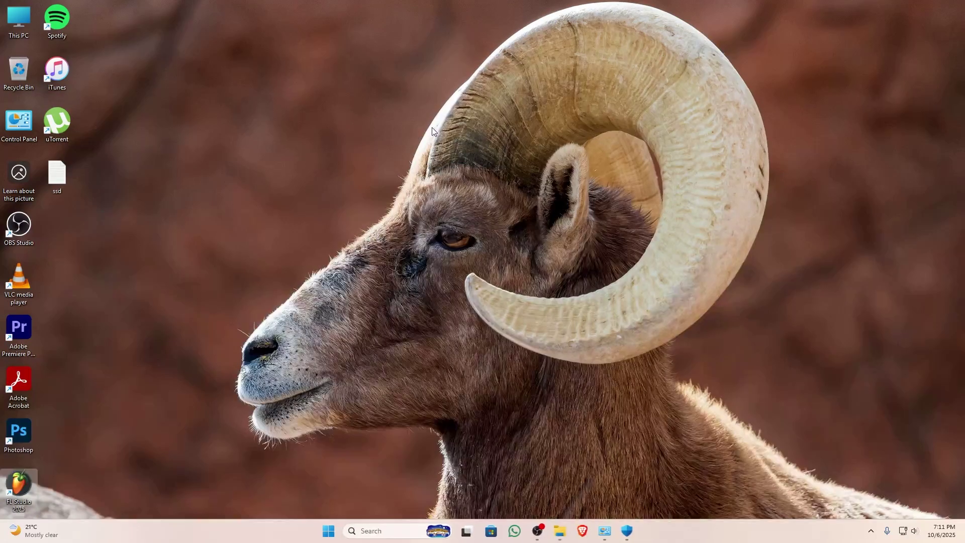
- Refresh the desktop several times, then relaunch FL Studio past its welcome screen
right_click(433, 128)
click(465, 175)
right_click(260, 157)
click(295, 200)
right_click(221, 173)
click(251, 216)
right_click(203, 194)
click(243, 236)
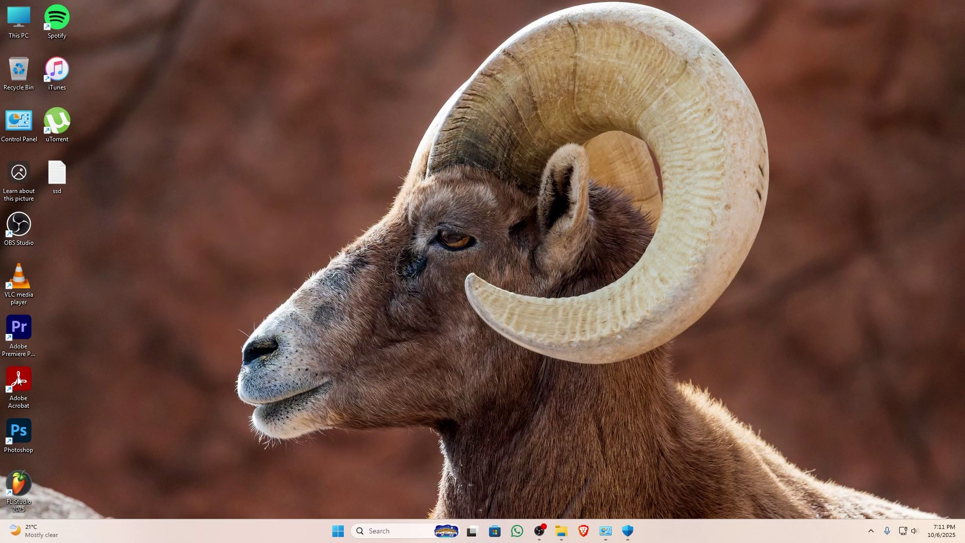
double_click(18, 482)
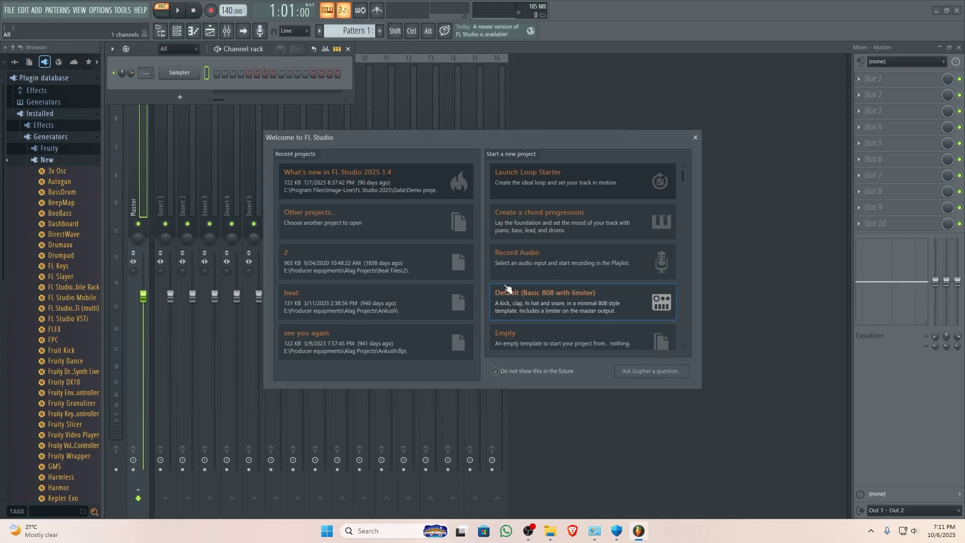
click(507, 287)
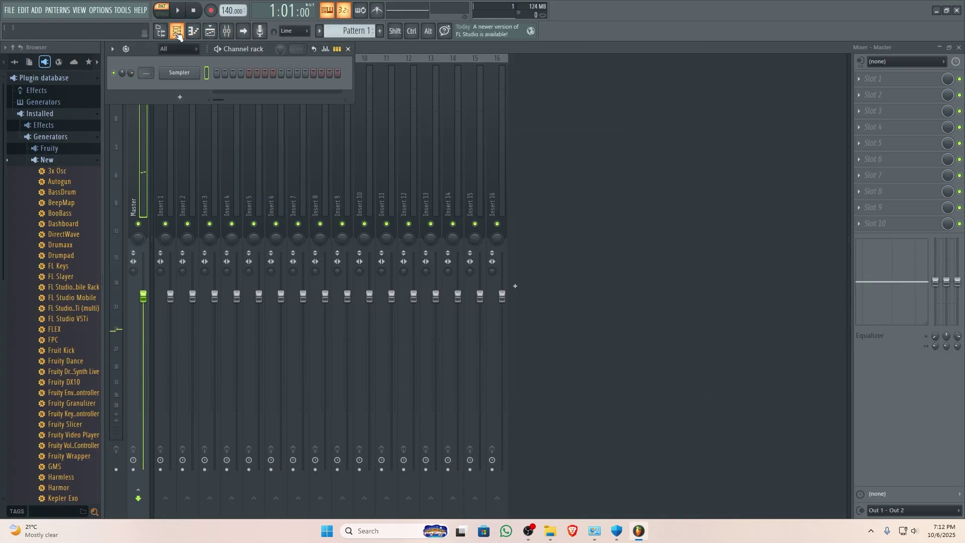
- Add Omnisphere as a new channel from the Channel rack's plugin menu
click(161, 31)
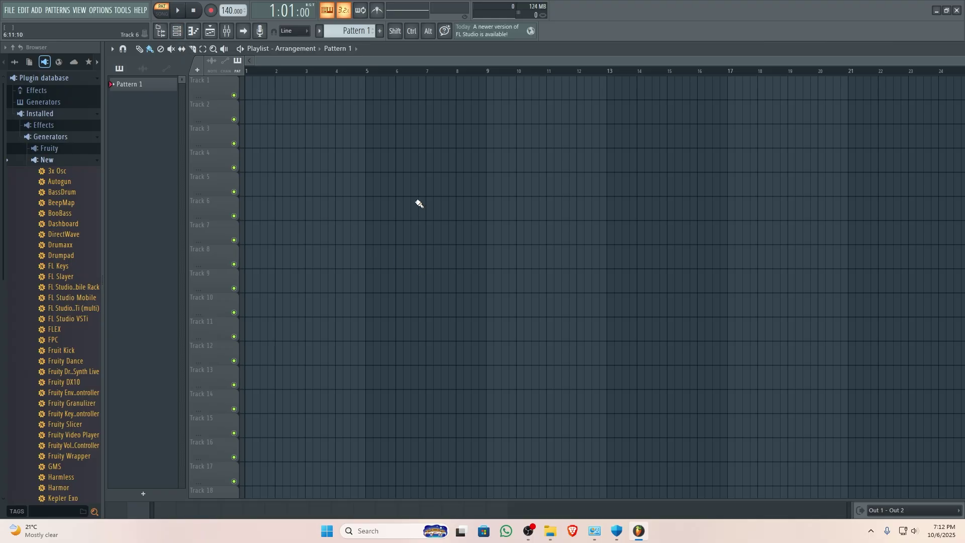
click(177, 32)
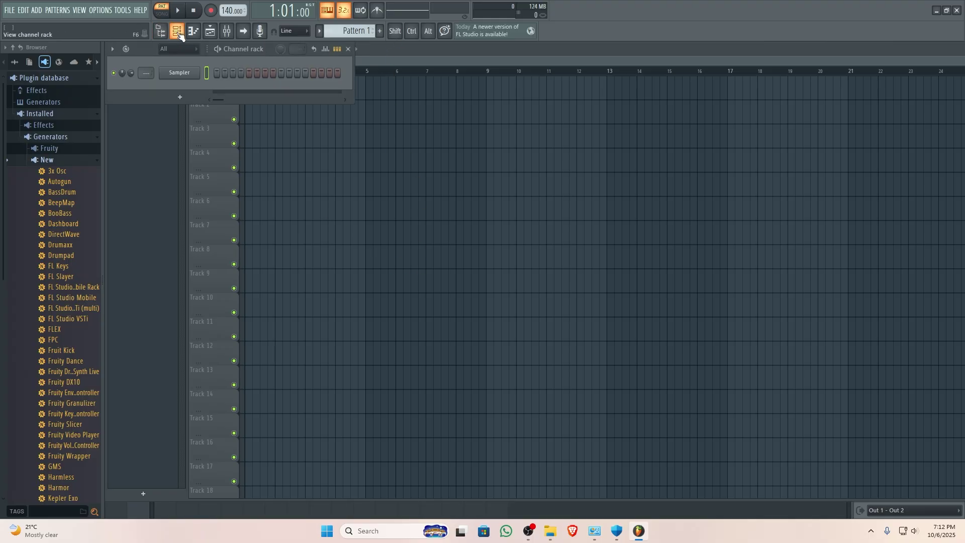
click(180, 97)
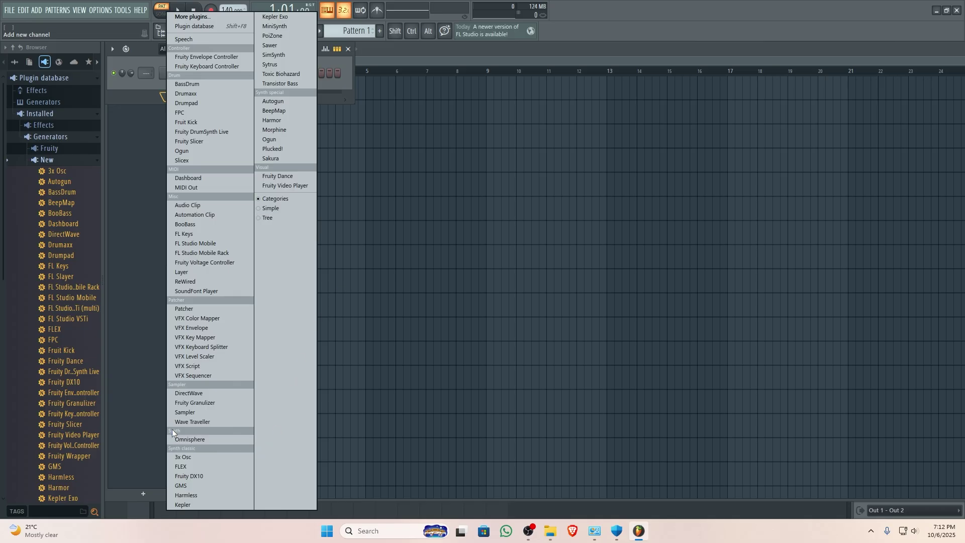
click(197, 439)
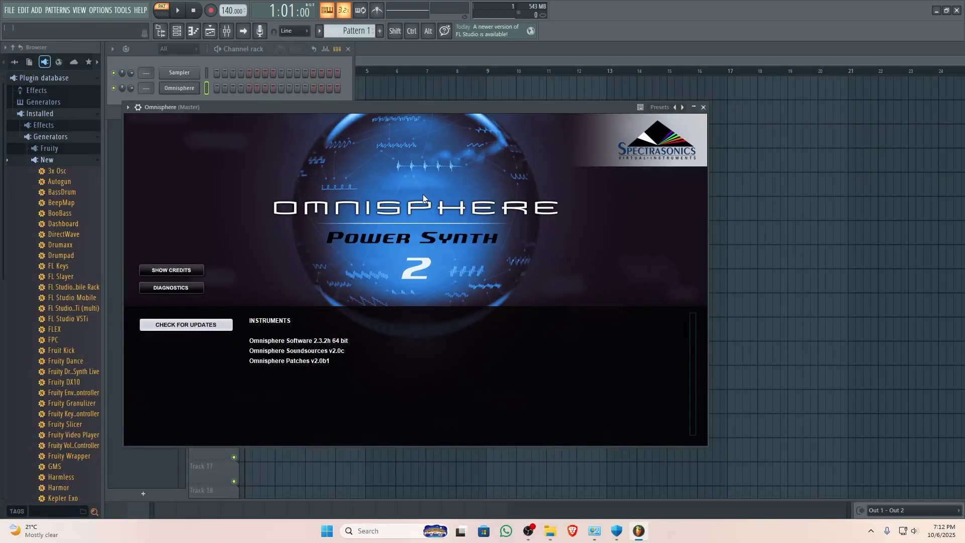
- Audition the A-0 Vocal Noise Sweep, Acidic Energy Source and Aereo Fleet Evil patches
click(423, 194)
drag(430, 108, 573, 108)
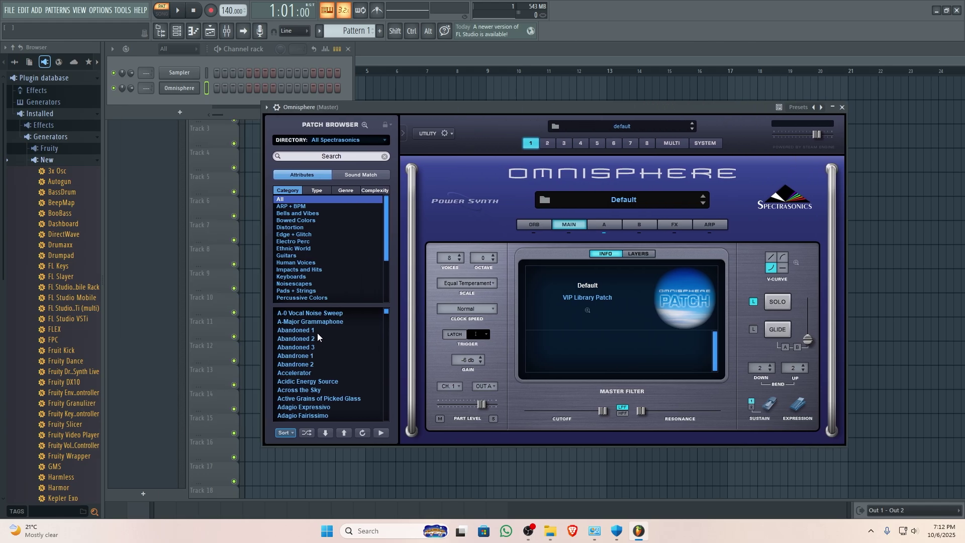
click(318, 314)
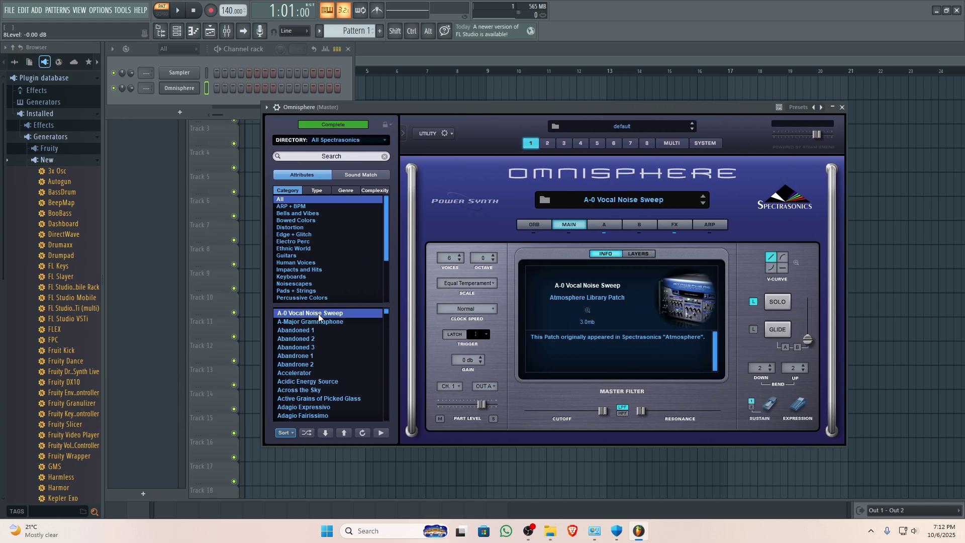
key(x)
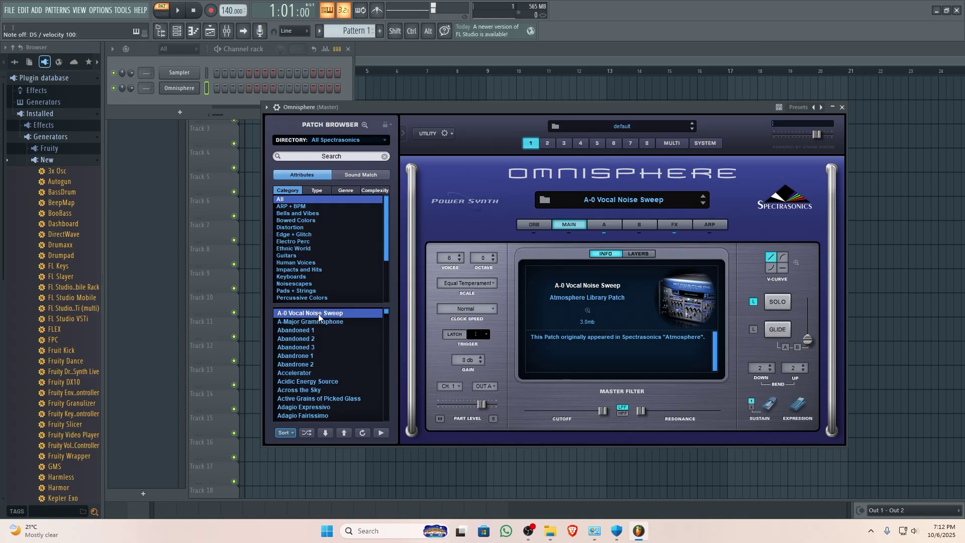
click(315, 381)
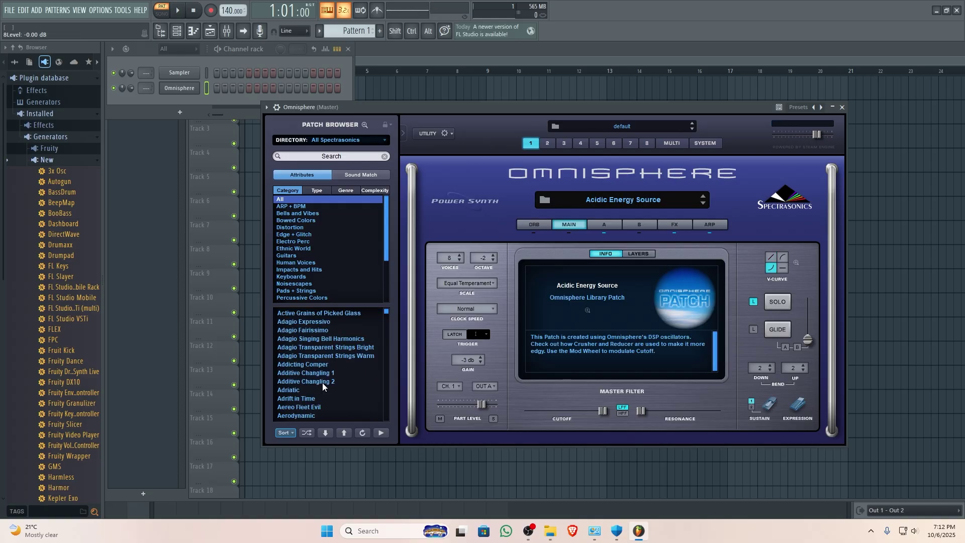
scroll(307, 387, down, 4)
click(304, 390)
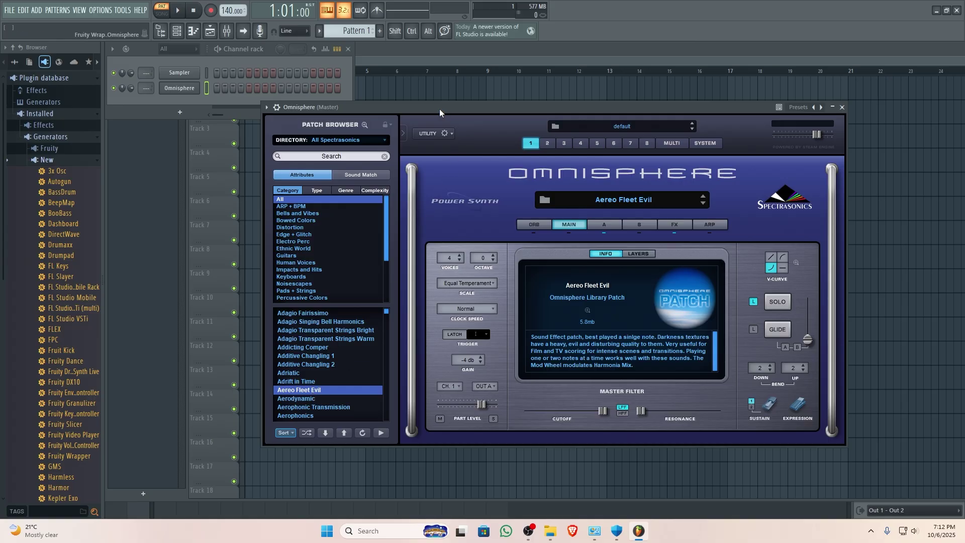
drag(436, 107, 436, 82)
key(z)
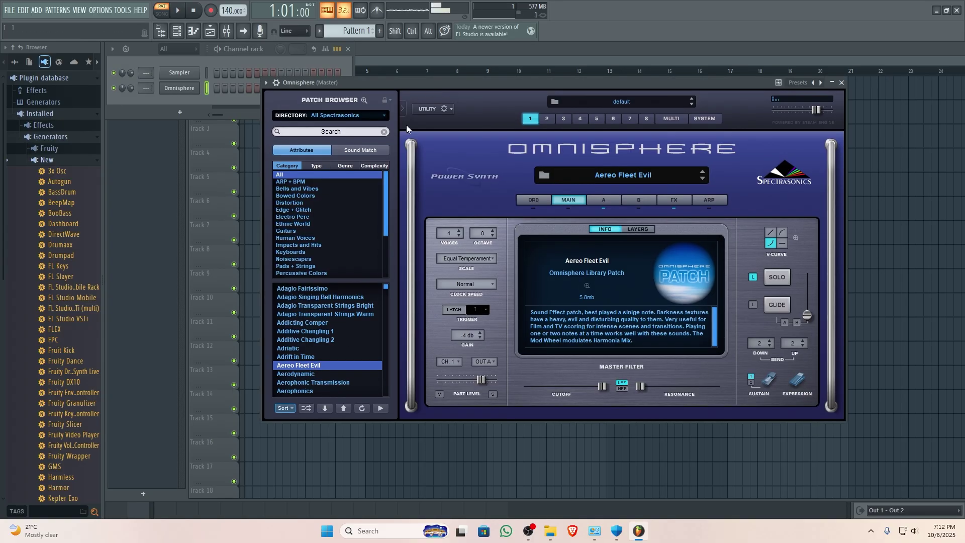
- Load the Aggresitronic Beamz patch and play notes Z, X, C, V
scroll(331, 322, down, 4)
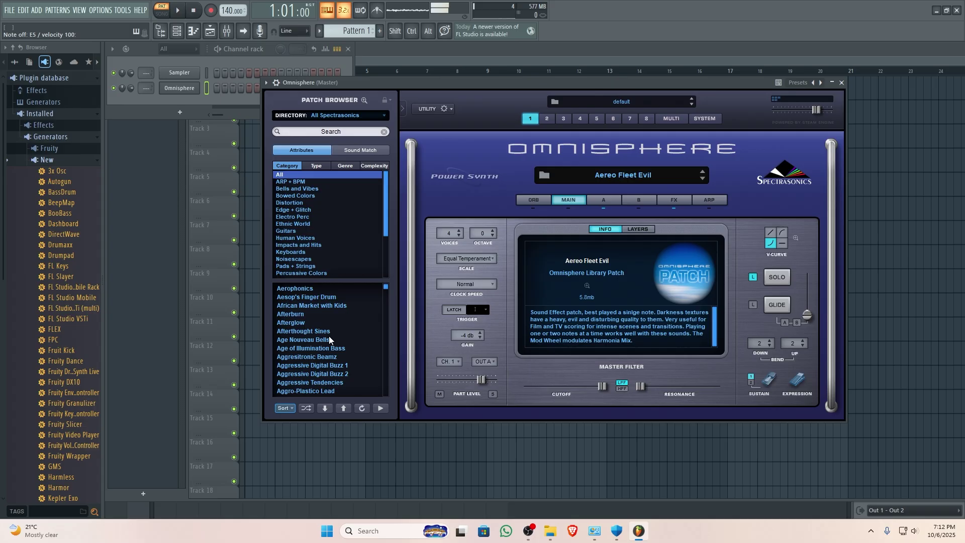
click(310, 357)
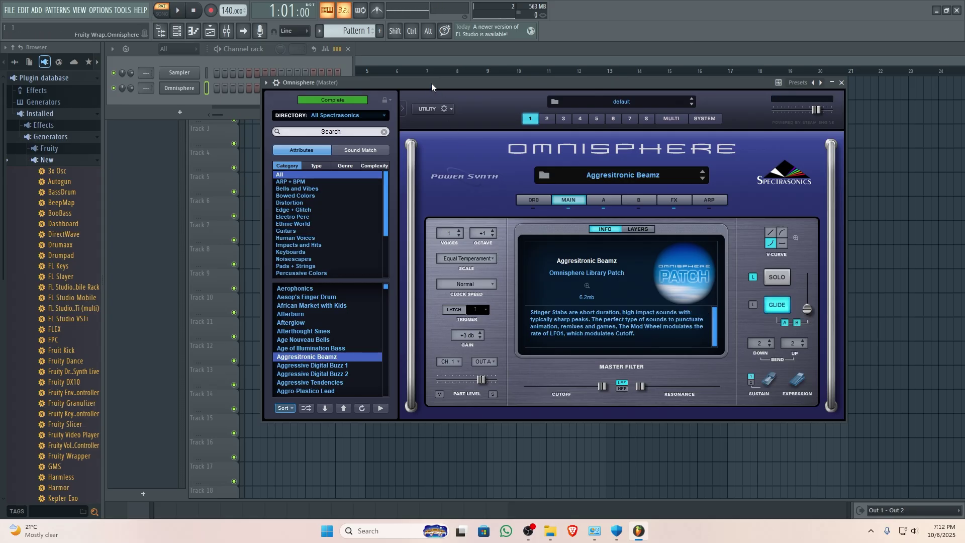
drag(431, 83, 406, 116)
key(z)
key(x)
key(c)
key(v)
- Load the Air of Resignation patch and play notes to hear it
scroll(322, 377, down, 4)
click(322, 390)
key(z)
drag(409, 117, 432, 98)
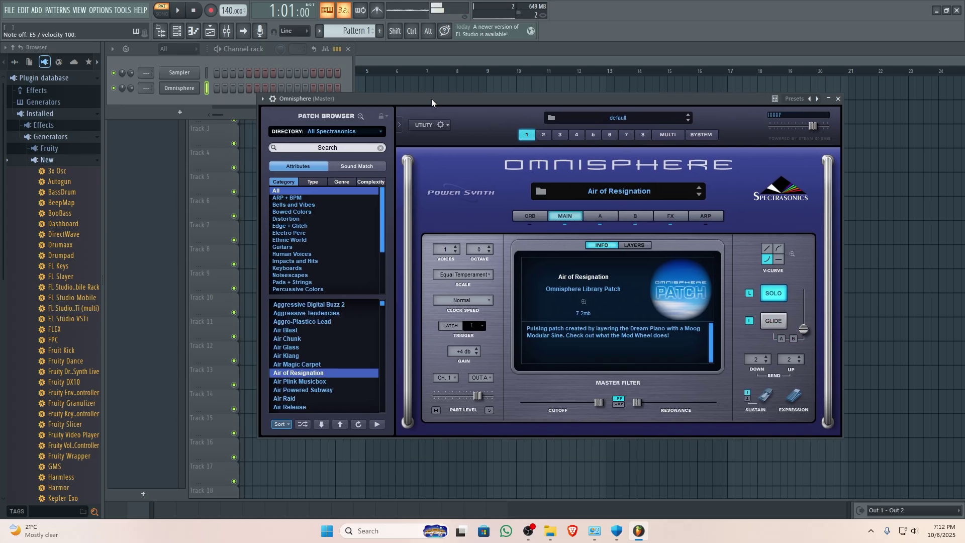
key(z)
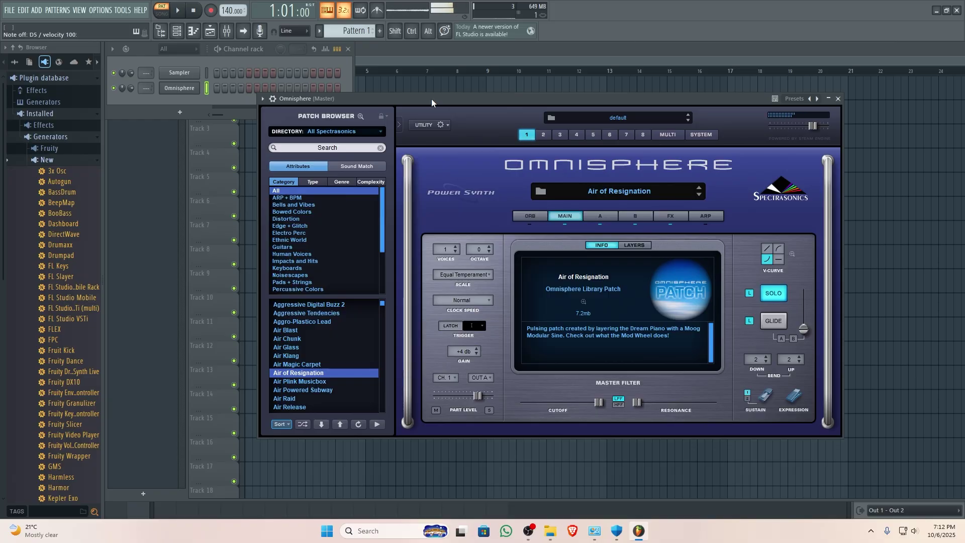